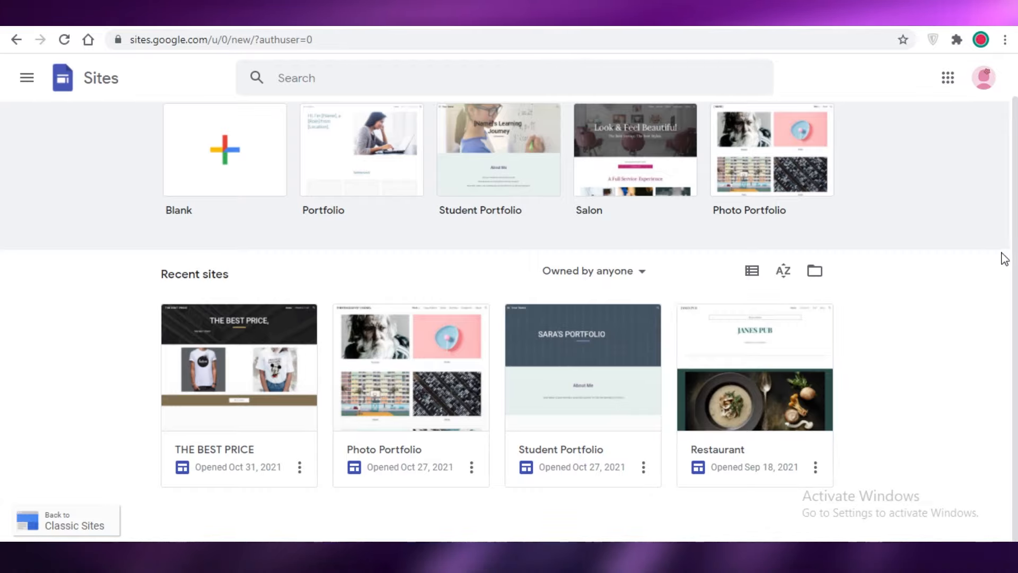
pyautogui.click(43, 83)
pyautogui.click(903, 373)
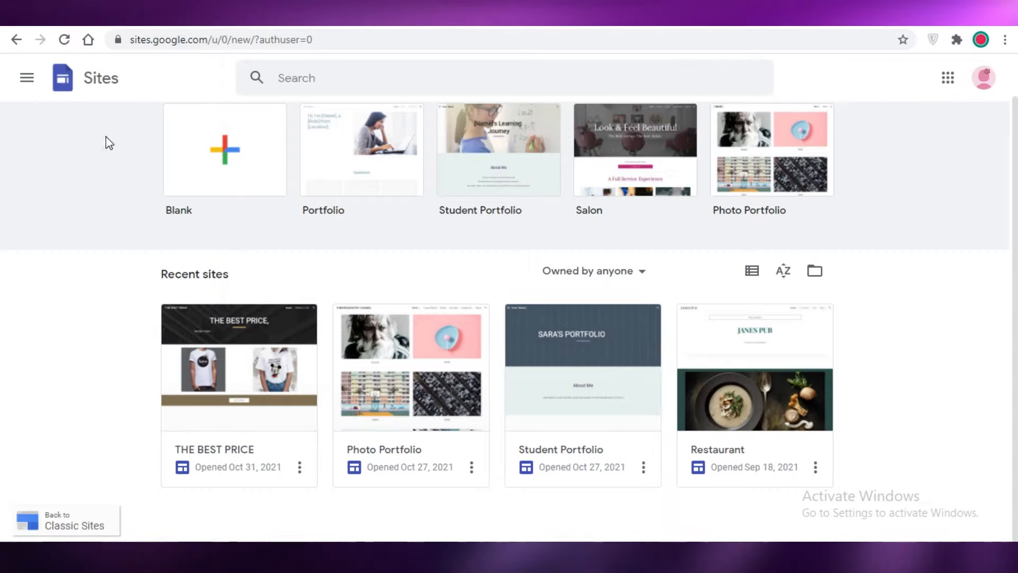
pyautogui.click(25, 78)
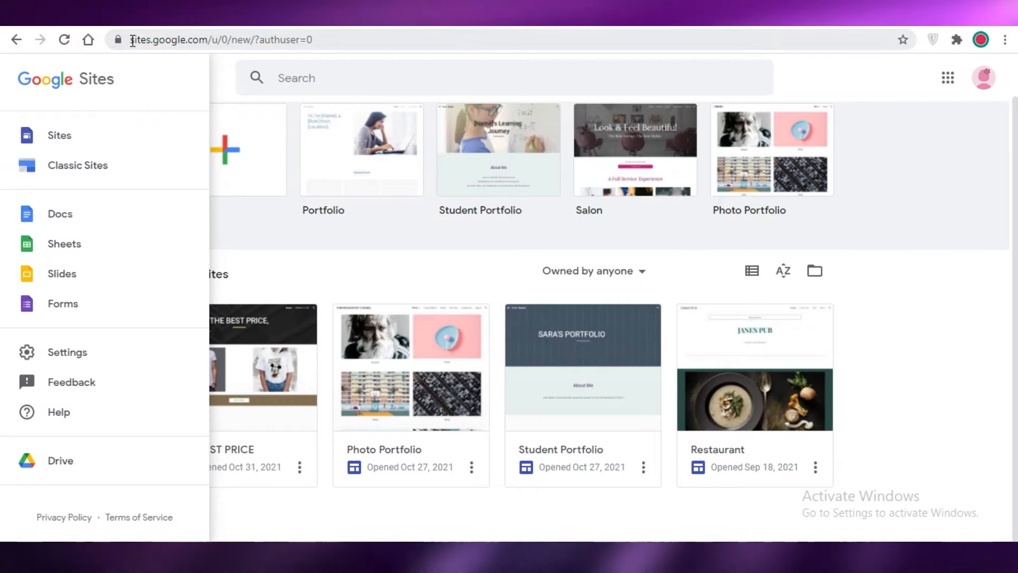
pyautogui.click(955, 236)
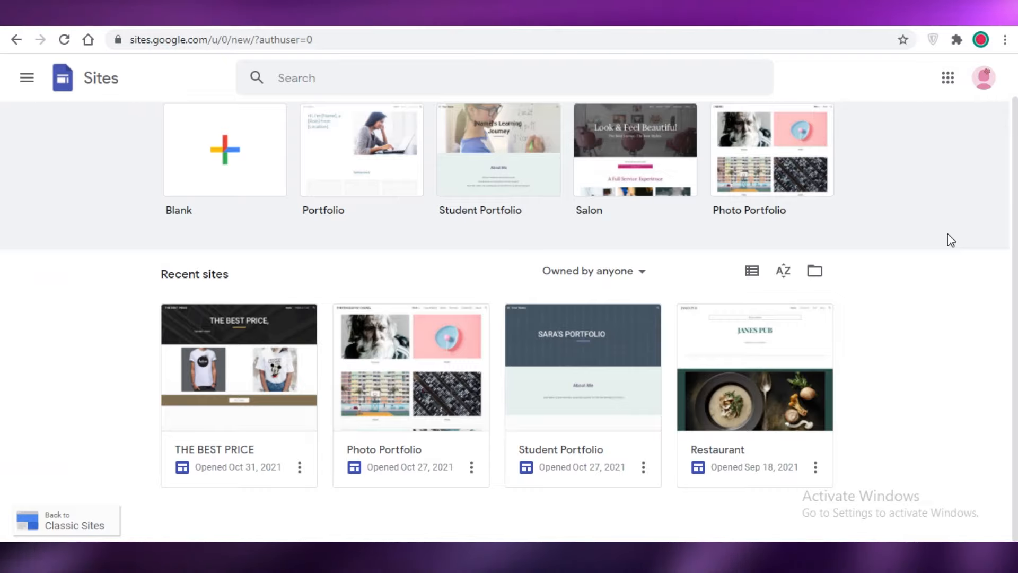
# - Open the template gallery and look through the personal, work and small business site templates
pyautogui.scroll(1, 594, 287)
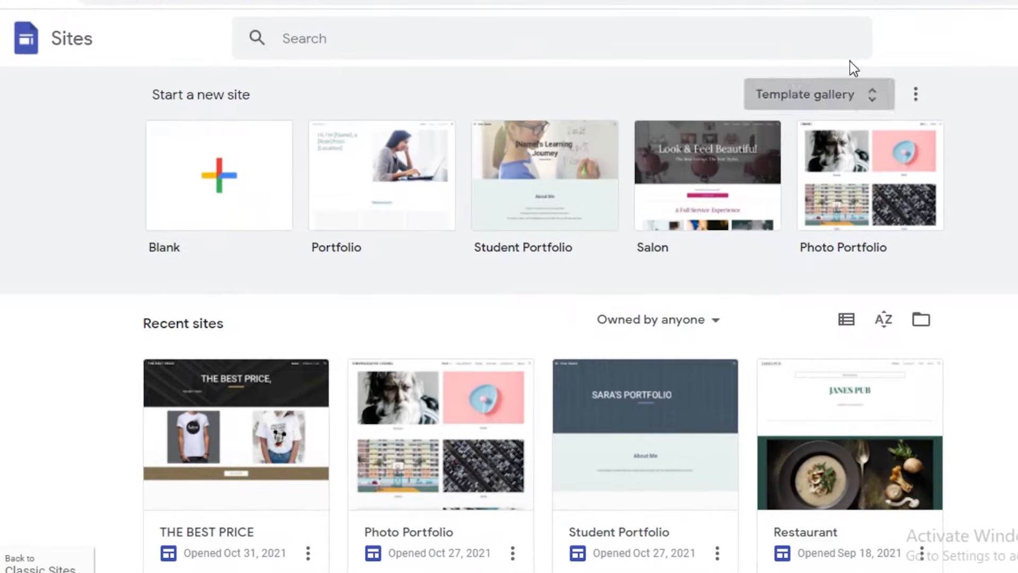
pyautogui.click(814, 94)
pyautogui.scroll(-8, 477, 227)
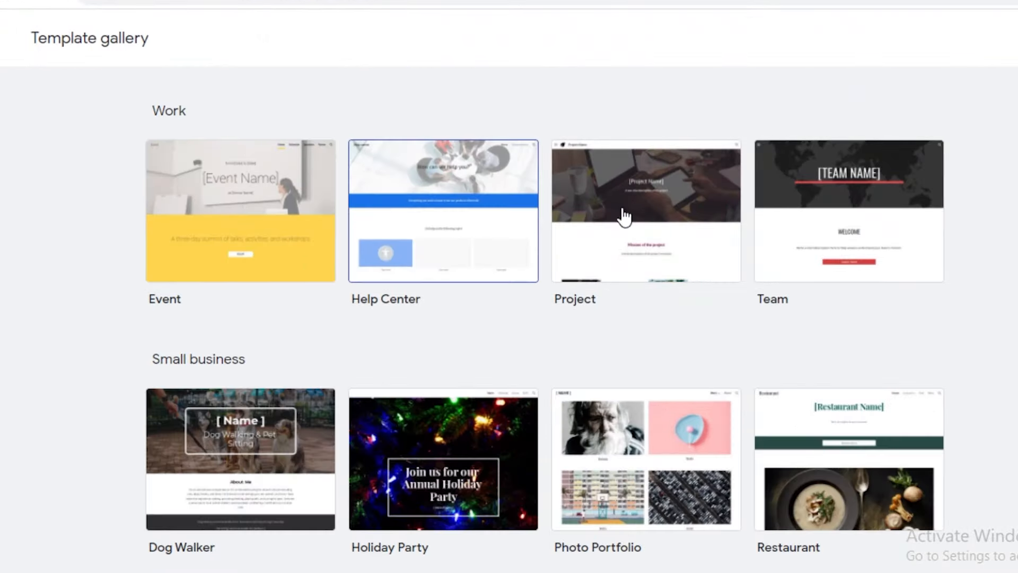
pyautogui.scroll(-8, 749, 237)
pyautogui.scroll(8, 858, 309)
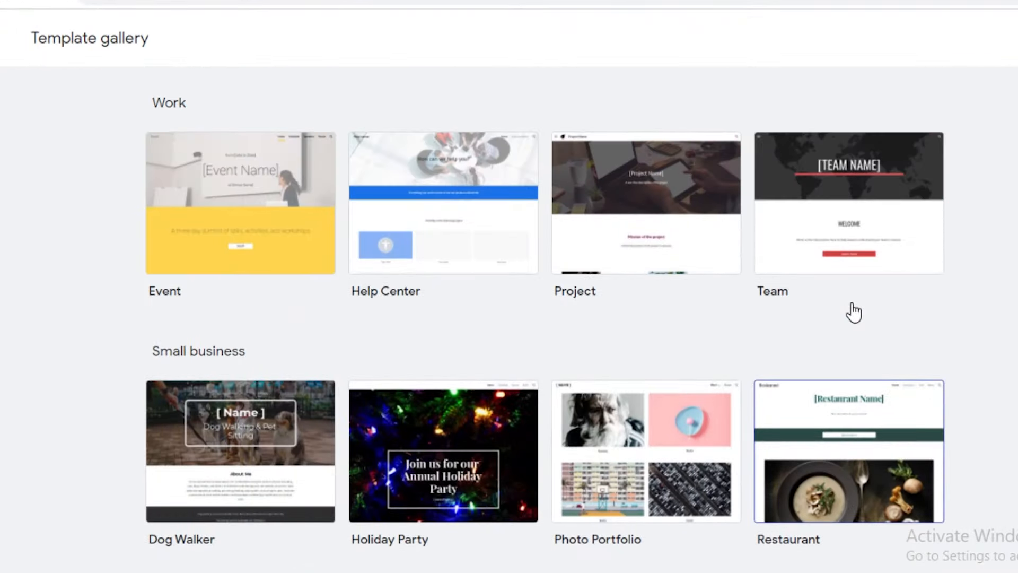
pyautogui.scroll(8, 853, 311)
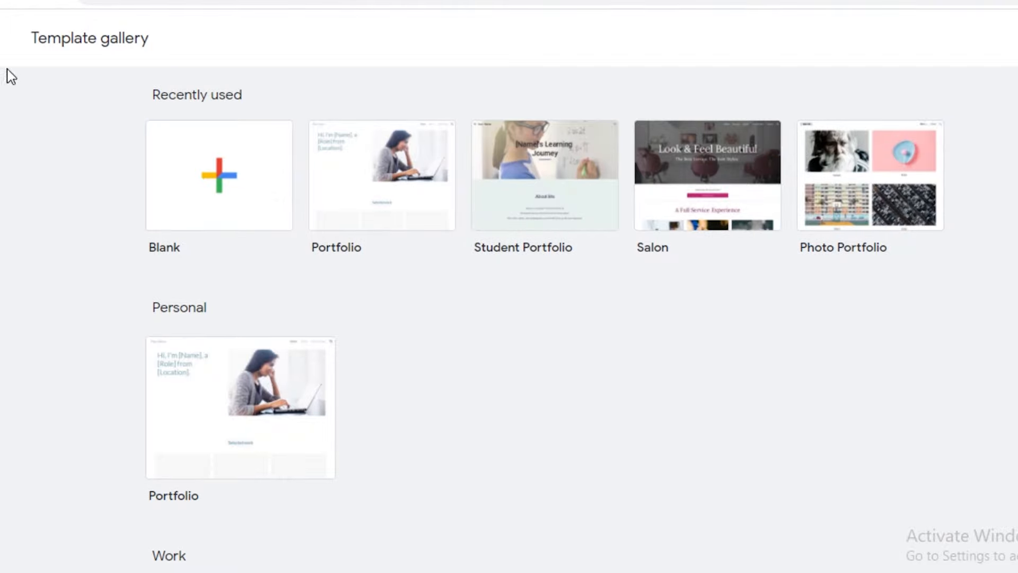
# - Leave the template gallery and create a new blank site
pyautogui.click(2, 38)
pyautogui.scroll(-1, 863, 264)
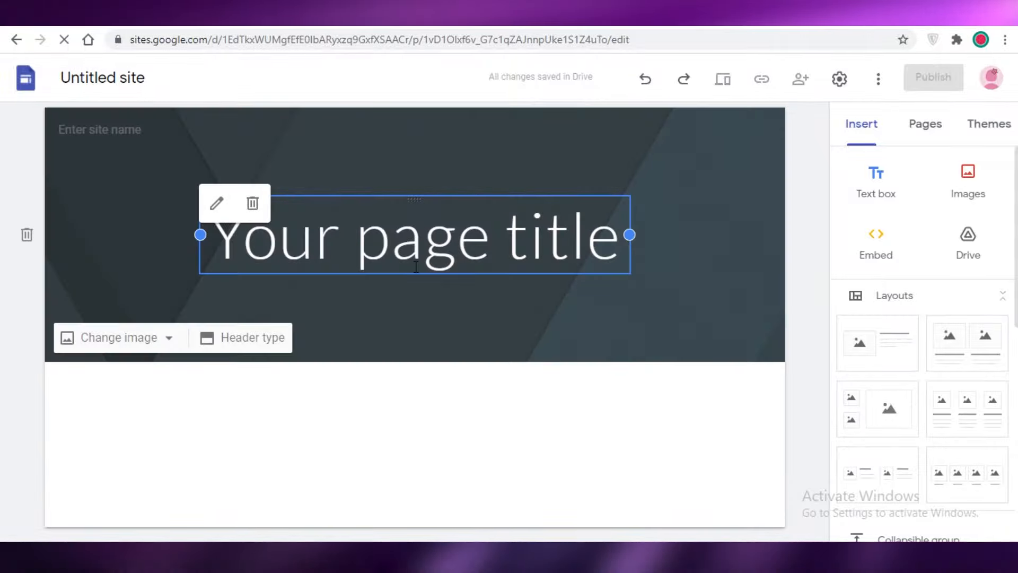
pyautogui.click(417, 266)
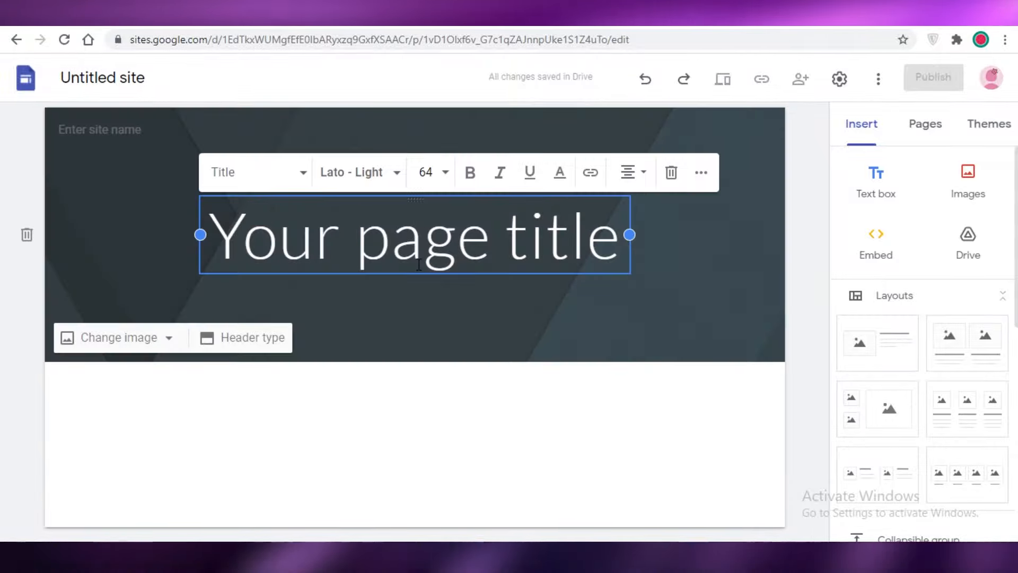
pyautogui.doubleClick(418, 263)
pyautogui.hotkey('ctrl', 'a')
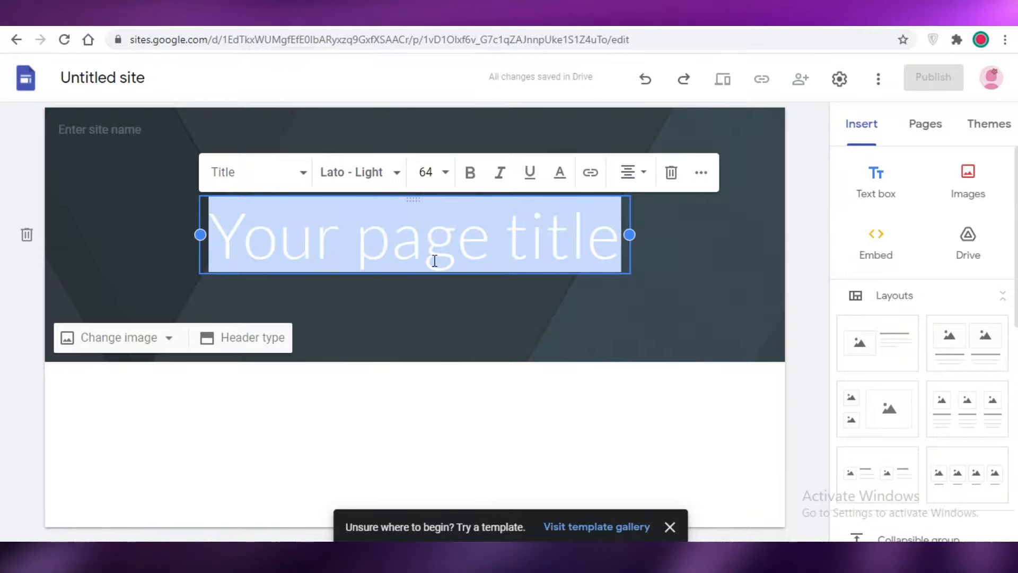
# - Apply the Diplomat theme to the site
pyautogui.click(984, 130)
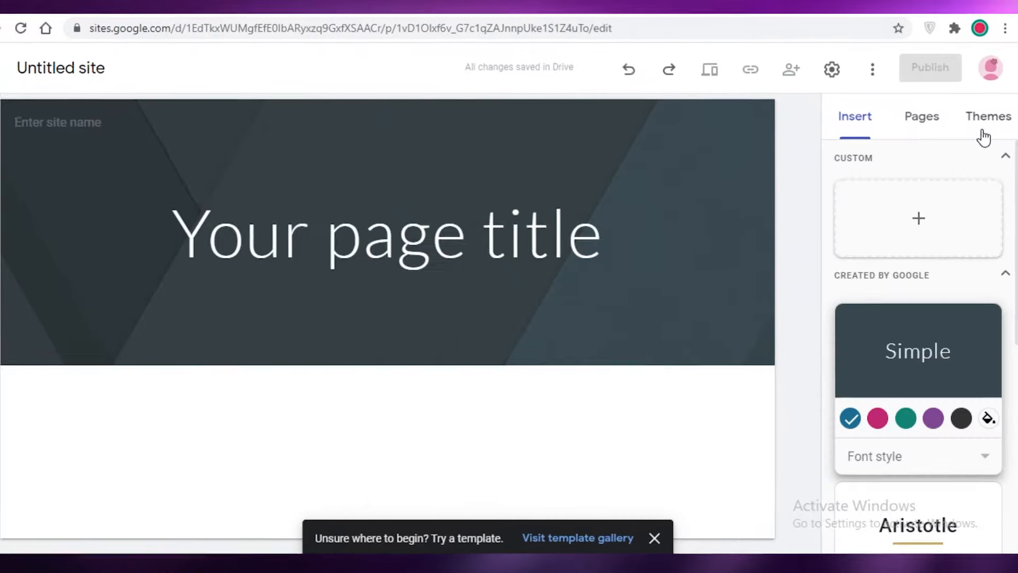
pyautogui.scroll(-8, 869, 361)
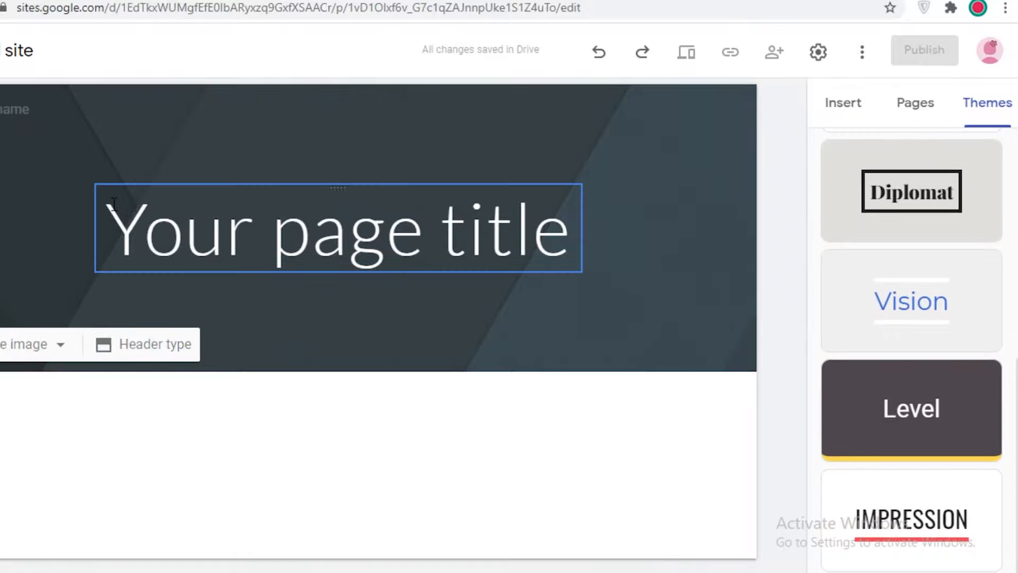
pyautogui.scroll(3, 914, 371)
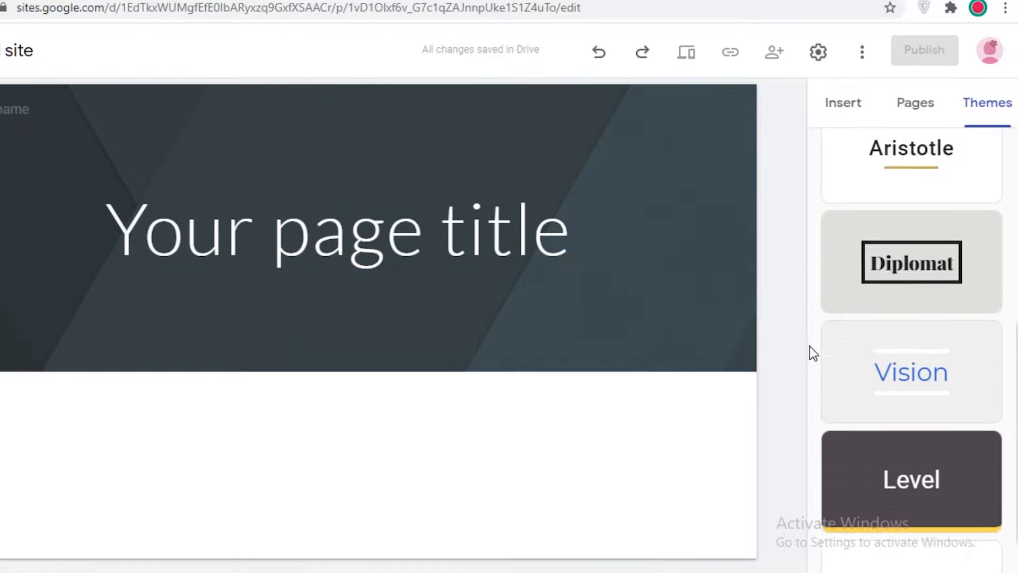
pyautogui.click(914, 371)
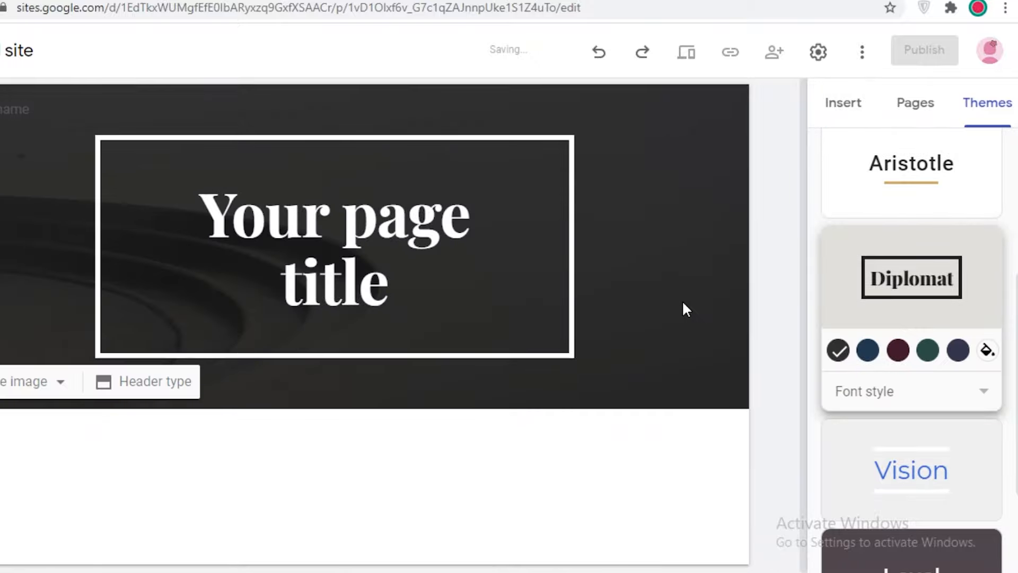
# - Replace the placeholder page title in the header with "FASHION 101"
pyautogui.tripleClick(293, 269)
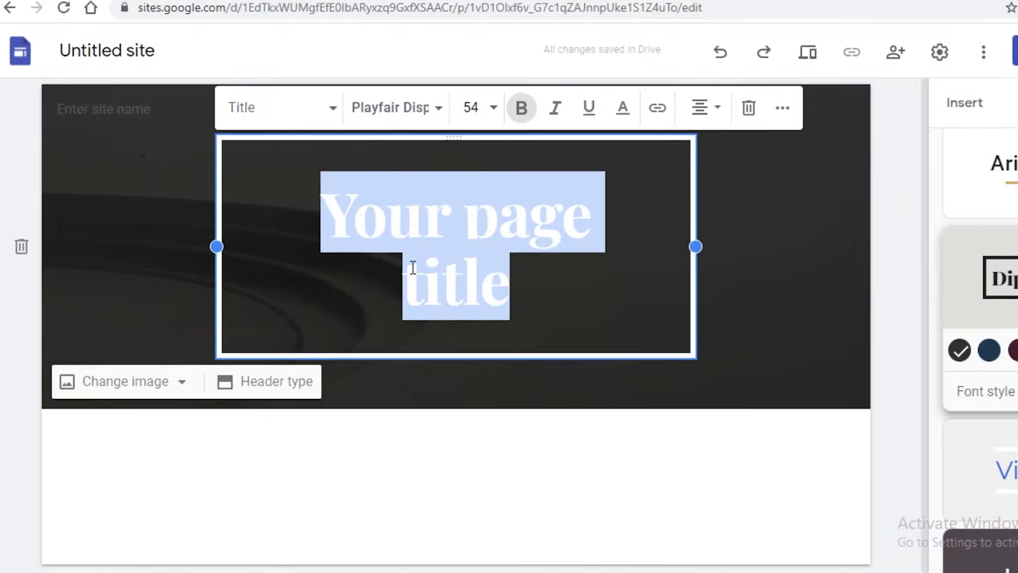
pyautogui.write('FASHION 20')
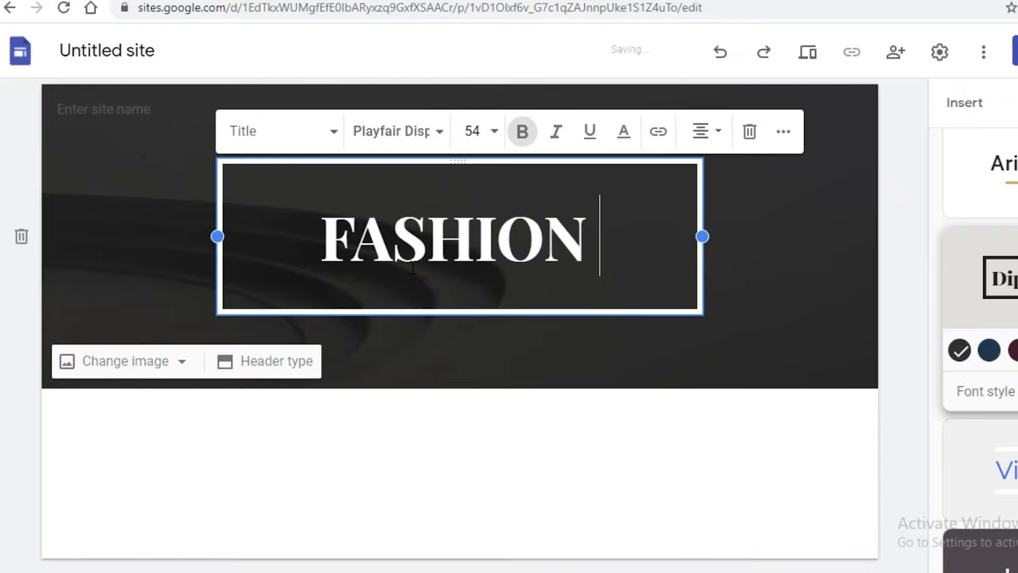
pyautogui.press('BackSpace')
pyautogui.press('BackSpace')
pyautogui.write('101')
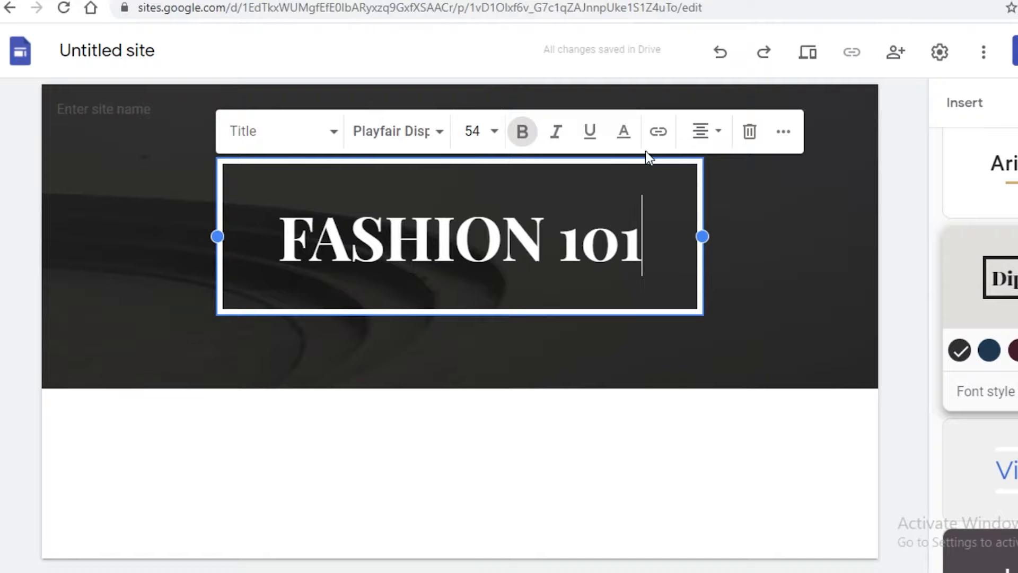
pyautogui.click(904, 237)
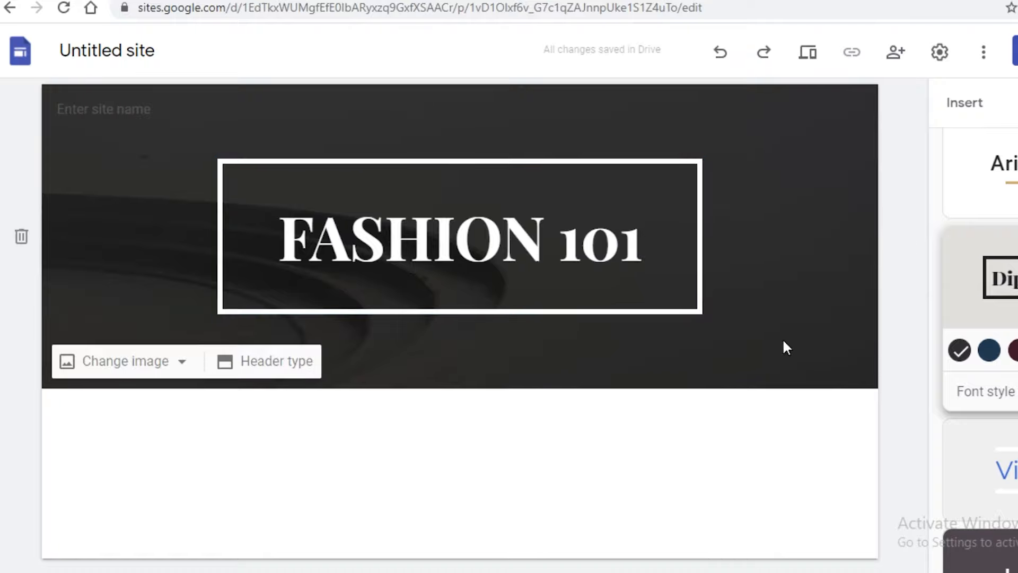
# - Upload the T-shirt image "download (2)" from the Downloads folder into a new section below the header
pyautogui.click(954, 114)
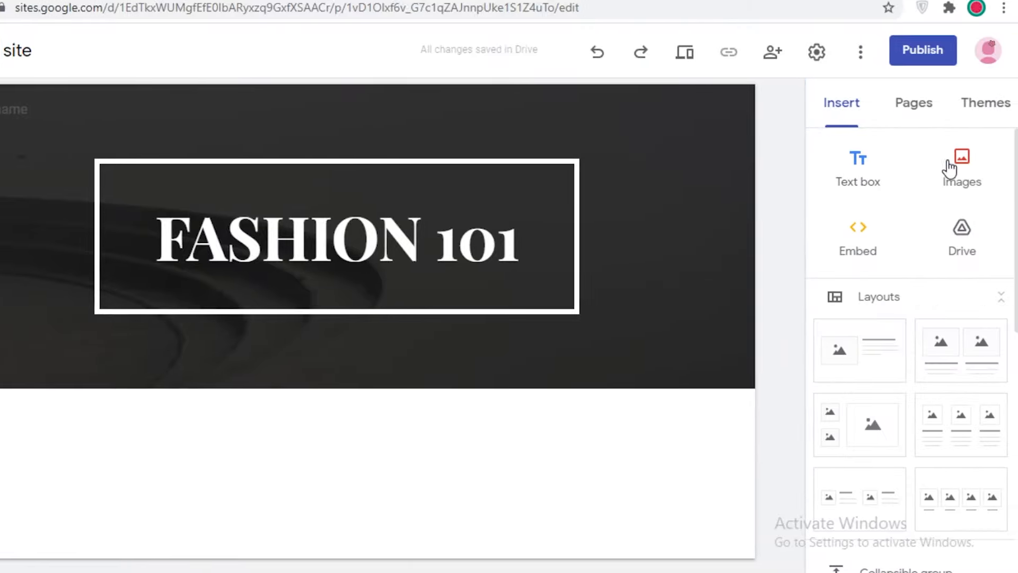
pyautogui.click(978, 168)
pyautogui.click(998, 228)
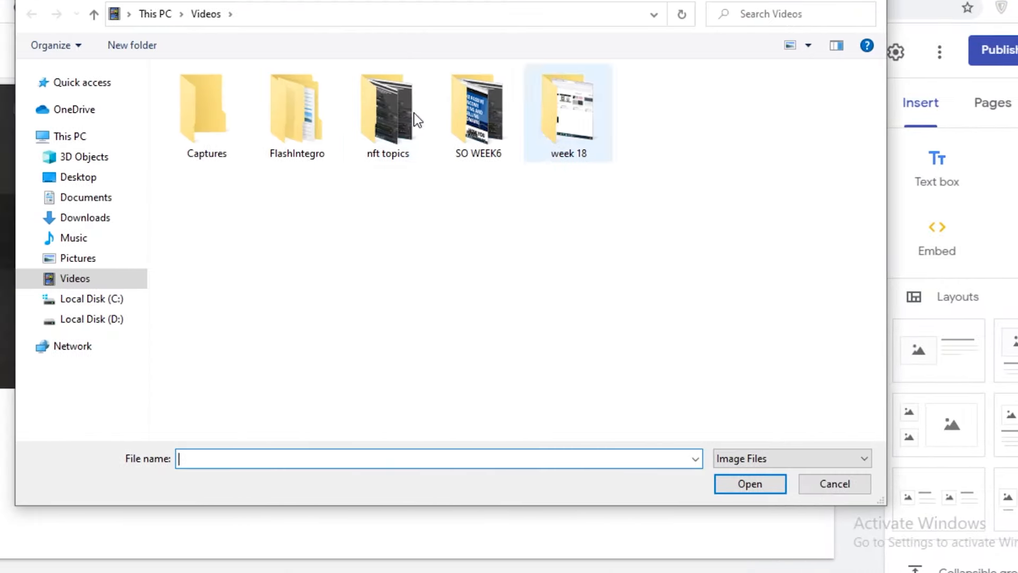
pyautogui.click(64, 258)
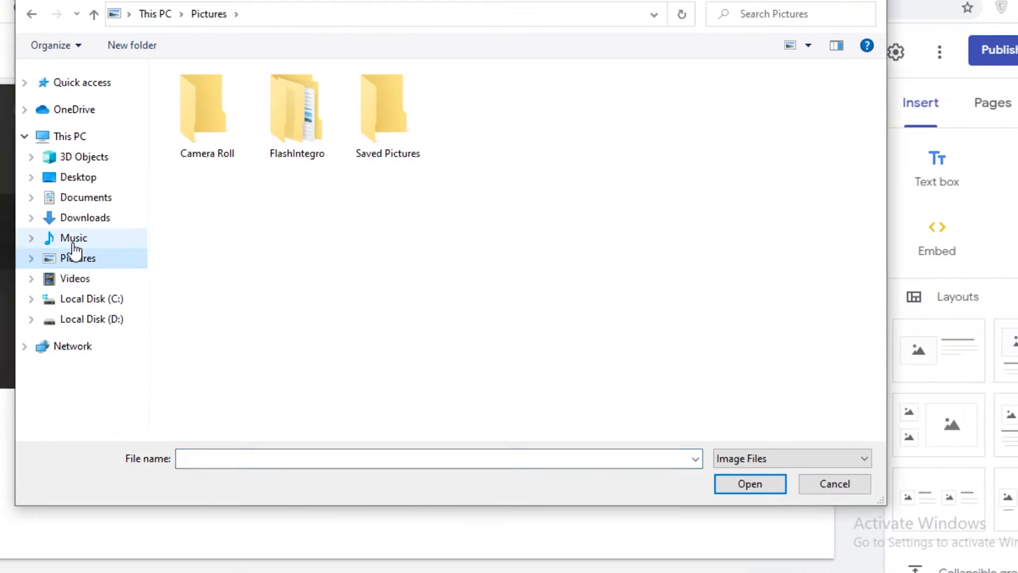
pyautogui.click(69, 237)
pyautogui.click(93, 221)
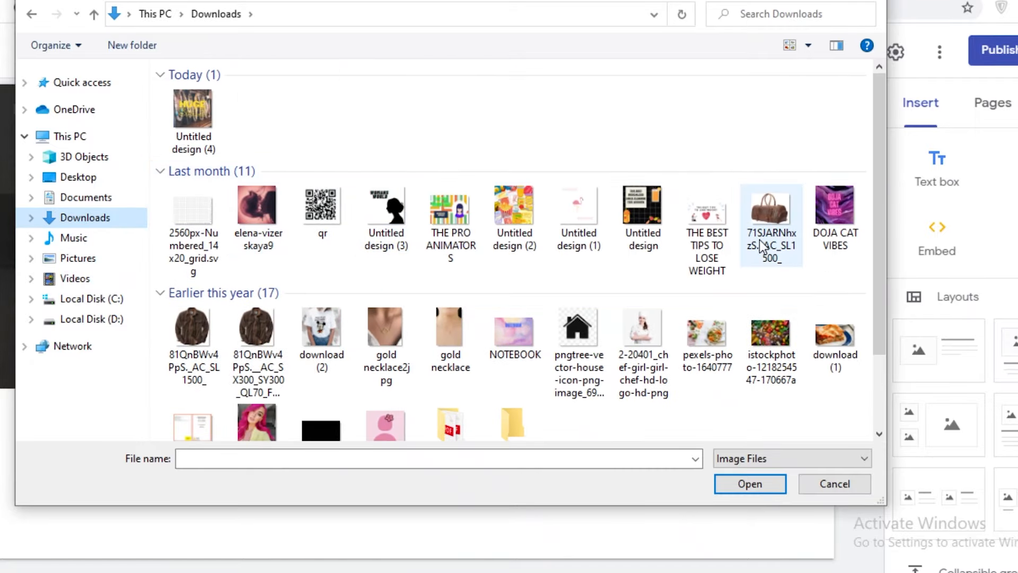
pyautogui.scroll(-1, 394, 287)
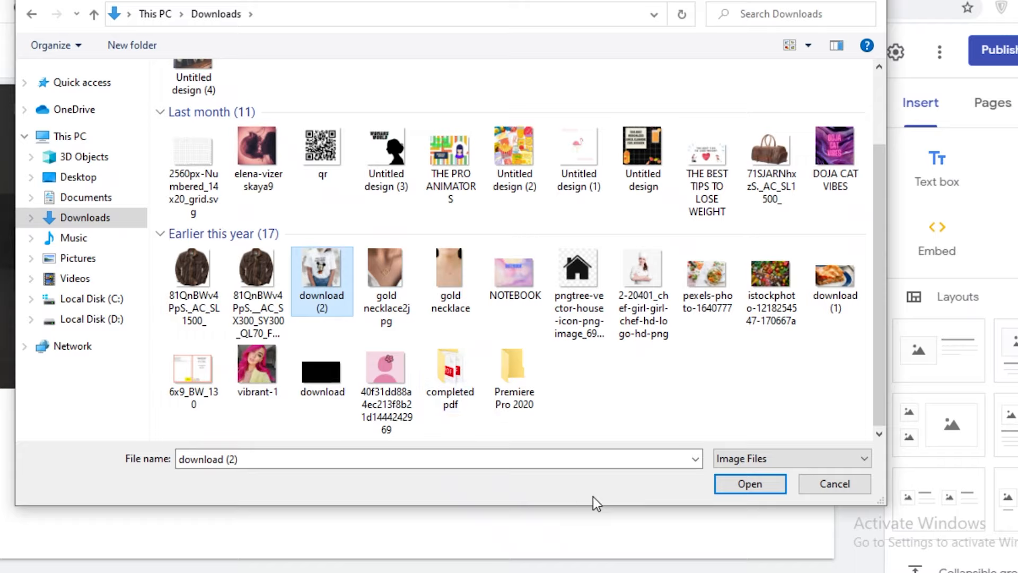
pyautogui.click(775, 493)
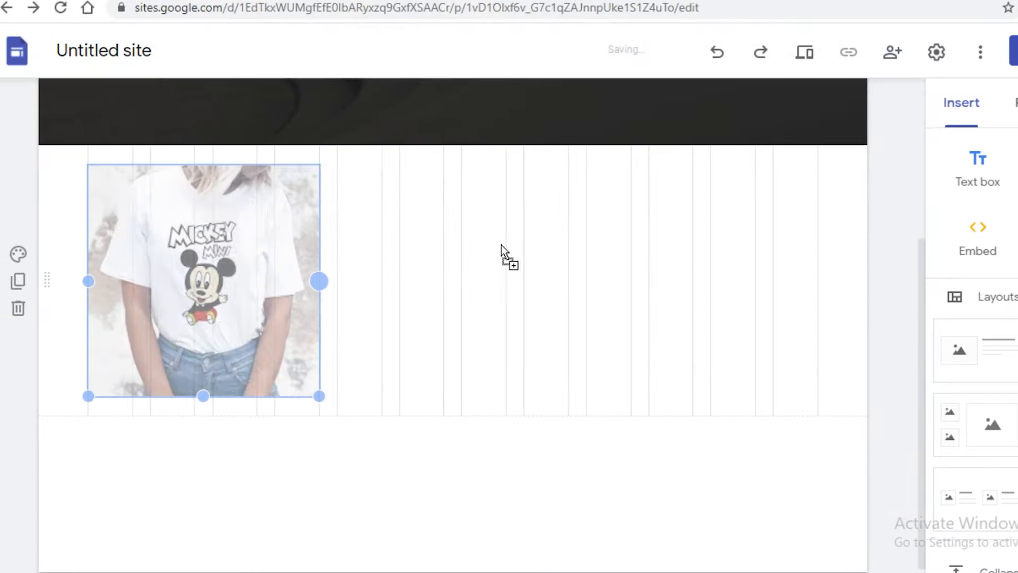
# - Stretch the T-shirt image across the full width of its section
pyautogui.moveTo(838, 208); pyautogui.dragTo(819, 281)
pyautogui.moveTo(663, 318); pyautogui.dragTo(457, 336)
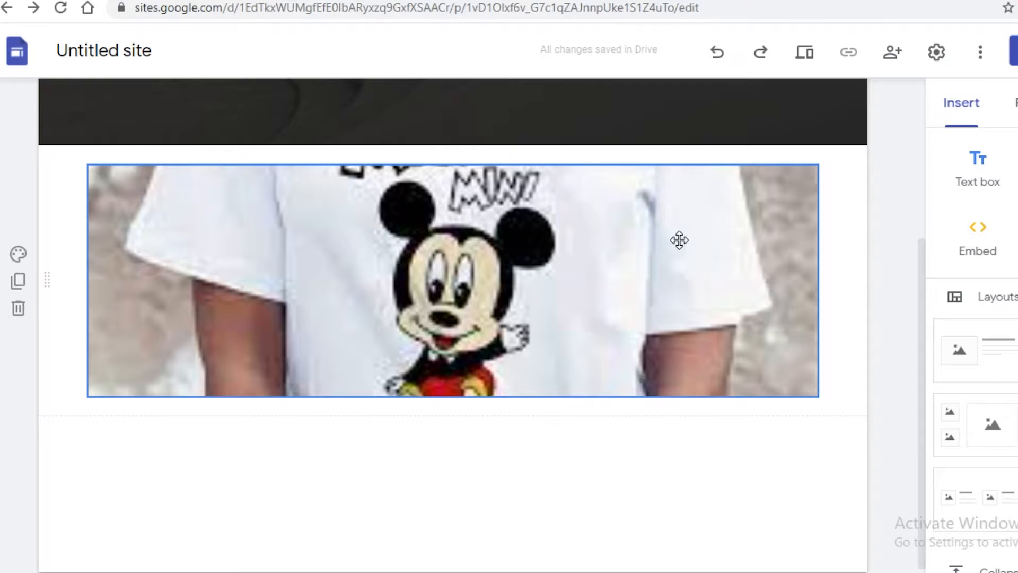
# - Reposition the T-shirt picture within its crop frame and narrow the image to less than half the section's width
pyautogui.click(647, 236)
pyautogui.scroll(2, 282, 341)
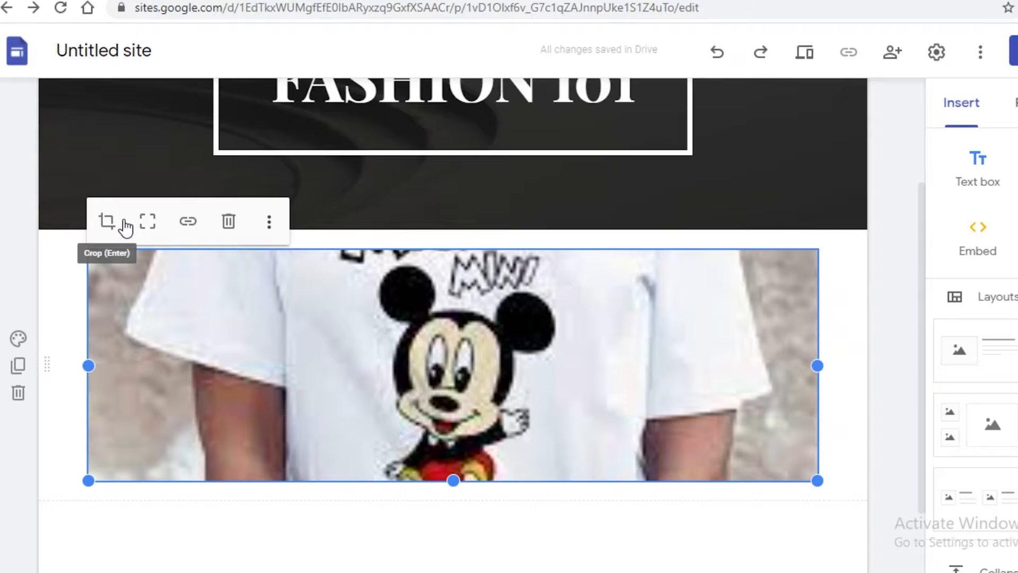
pyautogui.click(107, 221)
pyautogui.scroll(-2, 451, 221)
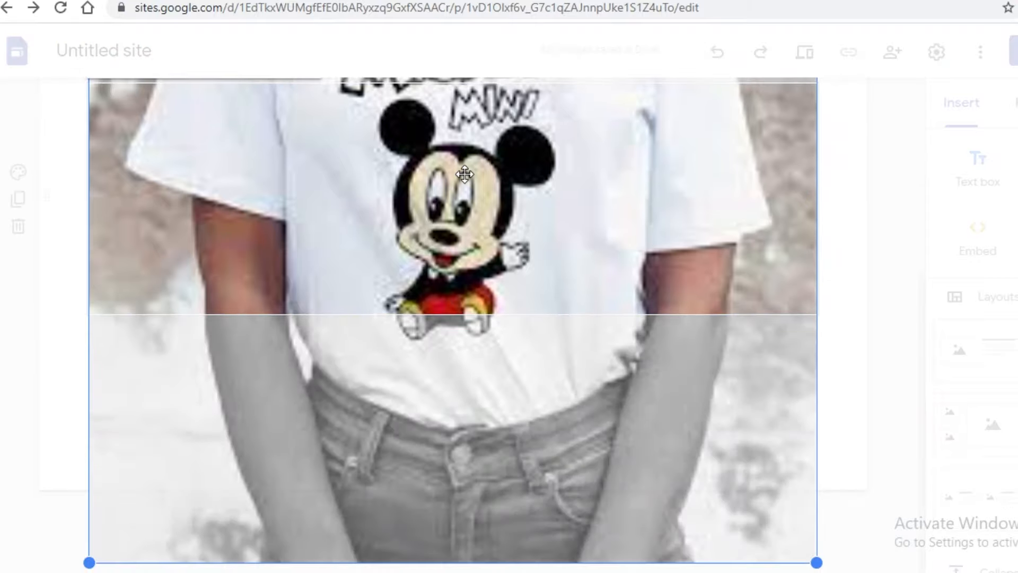
pyautogui.moveTo(451, 221); pyautogui.dragTo(459, 473)
pyautogui.moveTo(476, 256); pyautogui.dragTo(497, 61)
pyautogui.moveTo(464, 238); pyautogui.dragTo(468, 129)
pyautogui.click(819, 250)
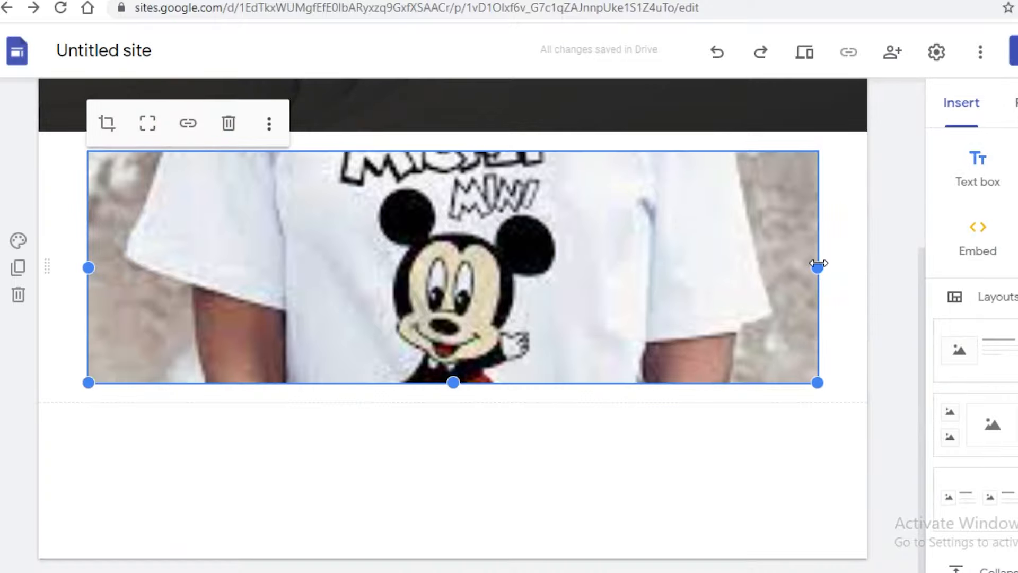
pyautogui.moveTo(818, 264); pyautogui.dragTo(406, 248)
# - Upload the brown jacket image from the Downloads folder to the page
pyautogui.click(1011, 165)
pyautogui.click(971, 233)
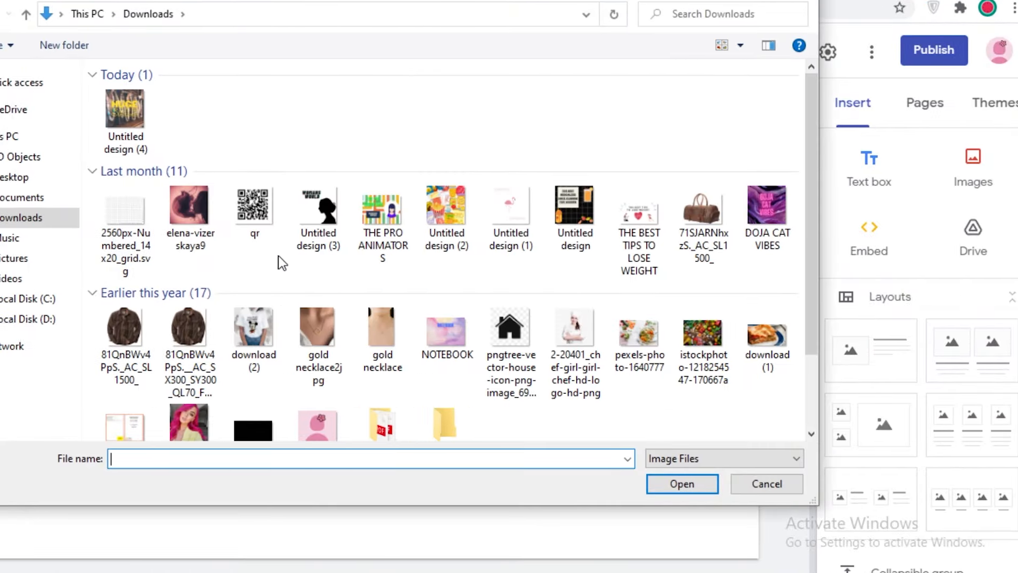
pyautogui.click(189, 333)
pyautogui.click(652, 483)
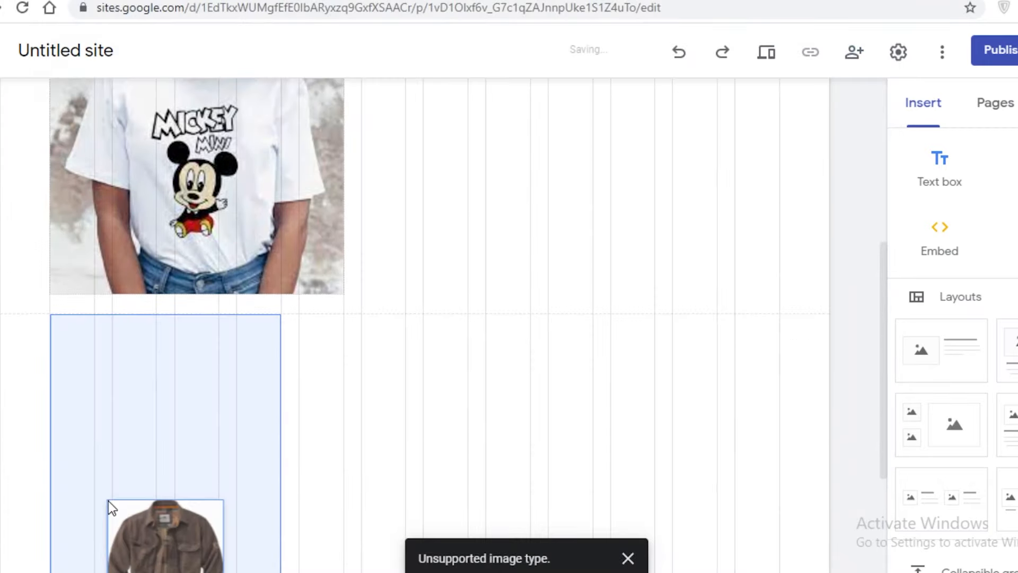
# - Move the jacket image into the T-shirt's section and place the two images at opposite ends of the row
pyautogui.moveTo(108, 500); pyautogui.dragTo(476, 191)
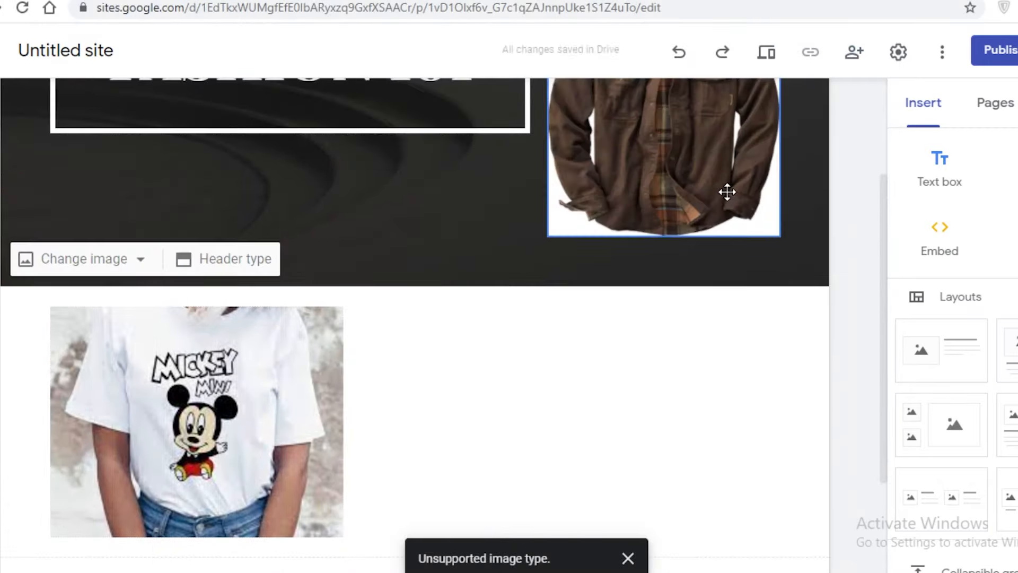
pyautogui.moveTo(726, 191); pyautogui.dragTo(553, 299)
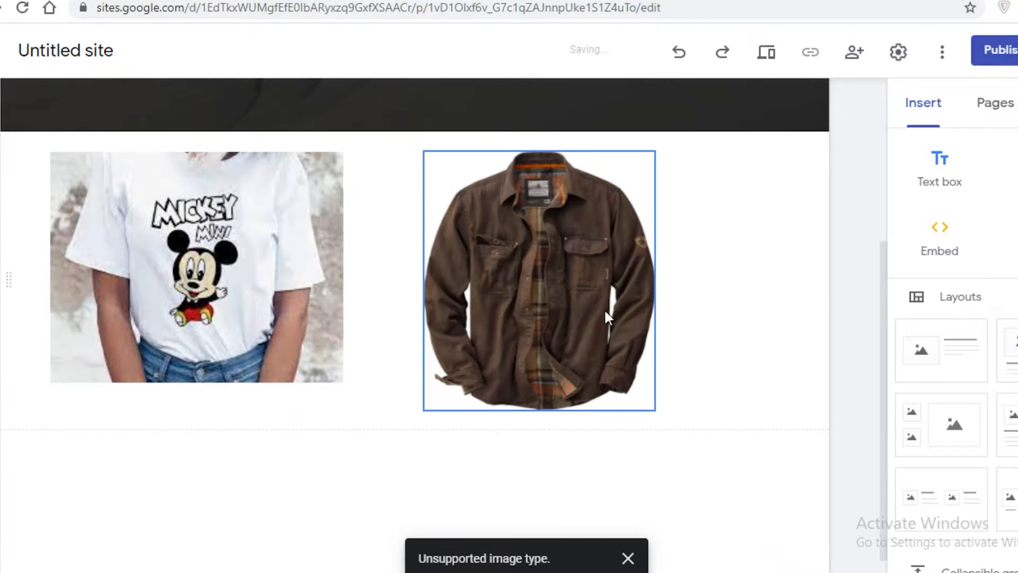
pyautogui.moveTo(606, 317); pyautogui.dragTo(654, 259)
pyautogui.moveTo(318, 286); pyautogui.dragTo(247, 272)
pyautogui.moveTo(609, 230); pyautogui.dragTo(679, 247)
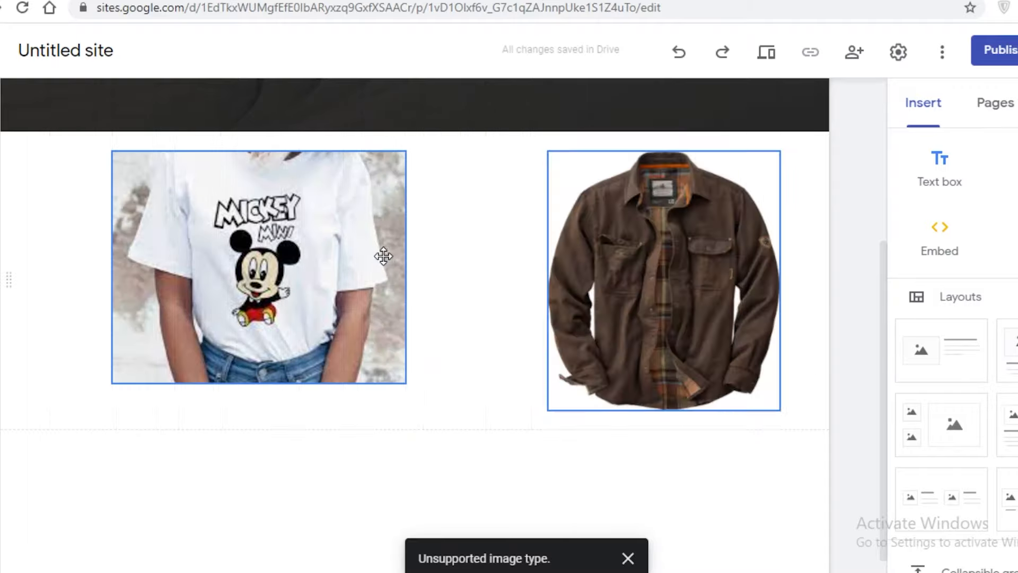
pyautogui.moveTo(307, 254); pyautogui.dragTo(222, 243)
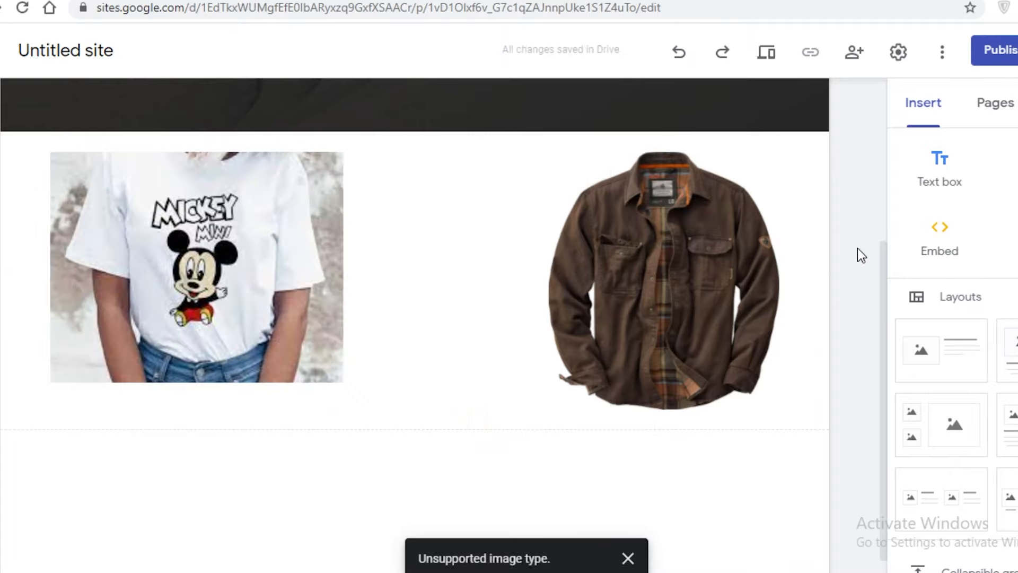
# - Add a text box reading FEATURED ITEMS below the clothing images and format it in the Title style with bold
pyautogui.click(943, 177)
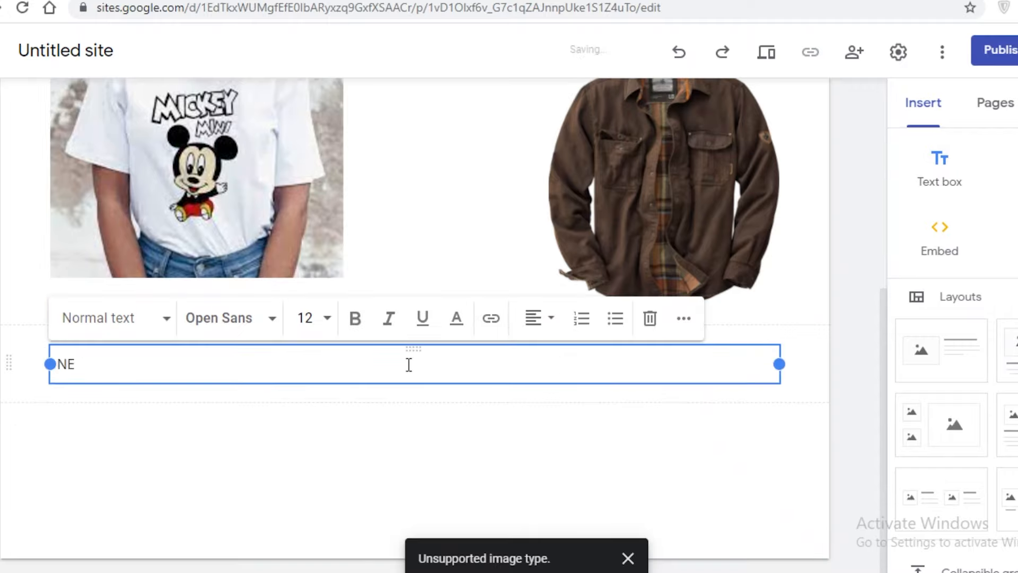
pyautogui.click(237, 387)
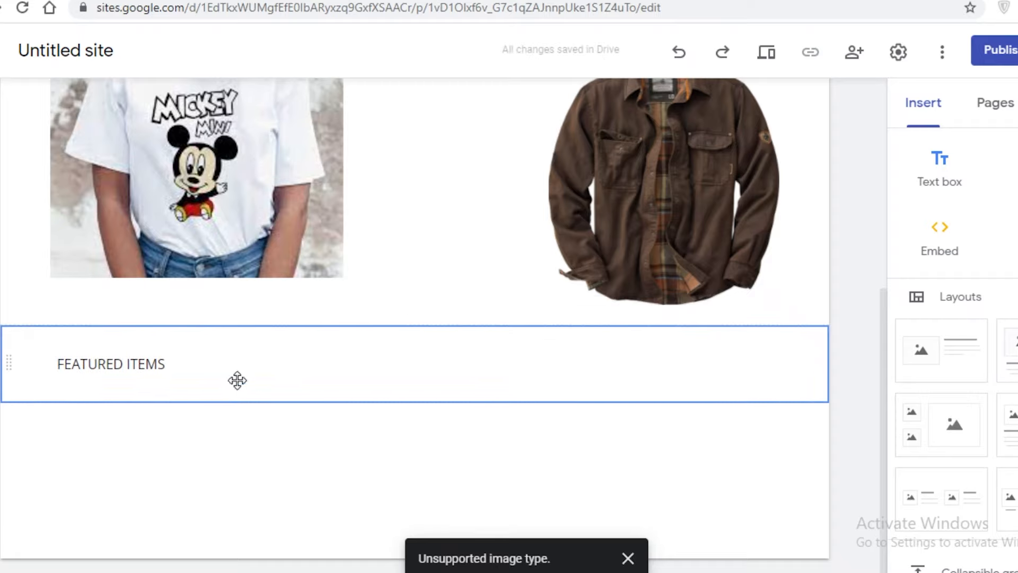
pyautogui.click(144, 364)
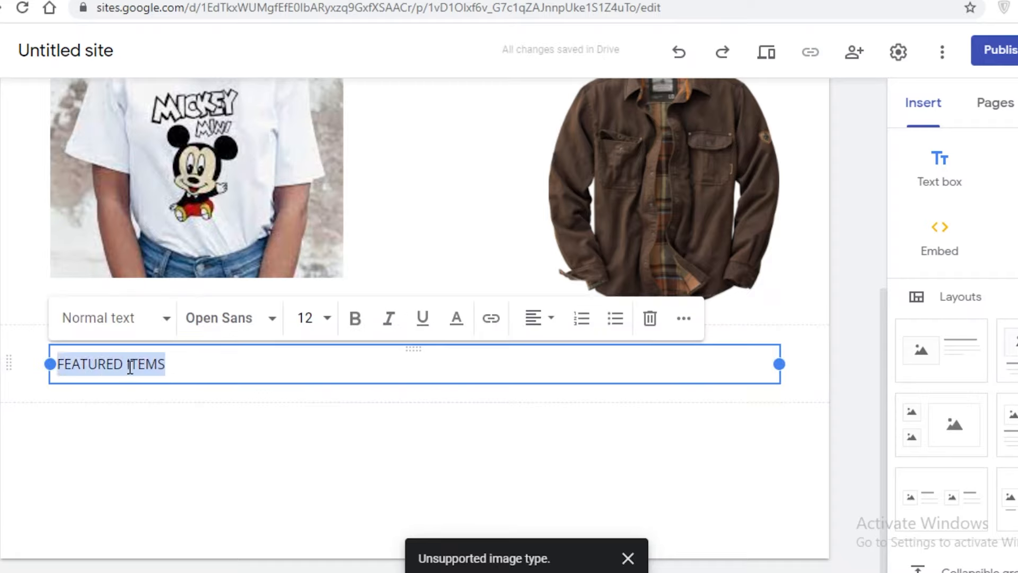
pyautogui.click(152, 319)
pyautogui.click(101, 405)
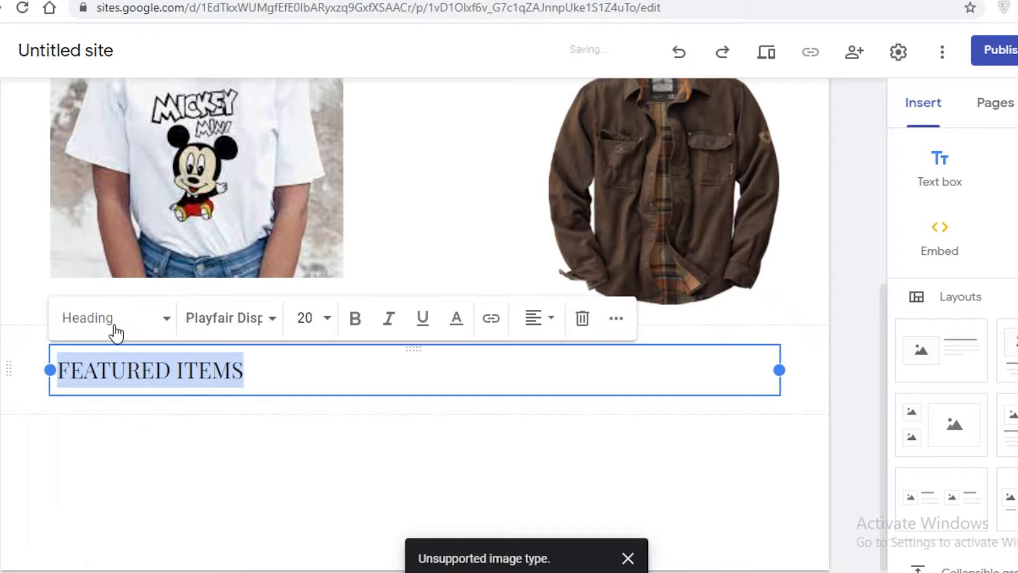
pyautogui.click(116, 333)
pyautogui.click(97, 361)
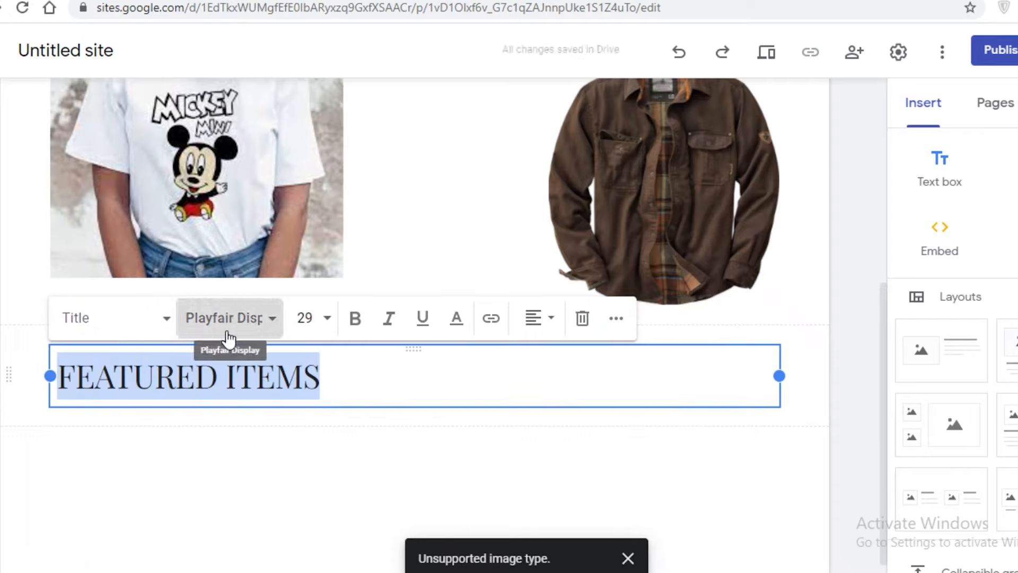
pyautogui.click(354, 320)
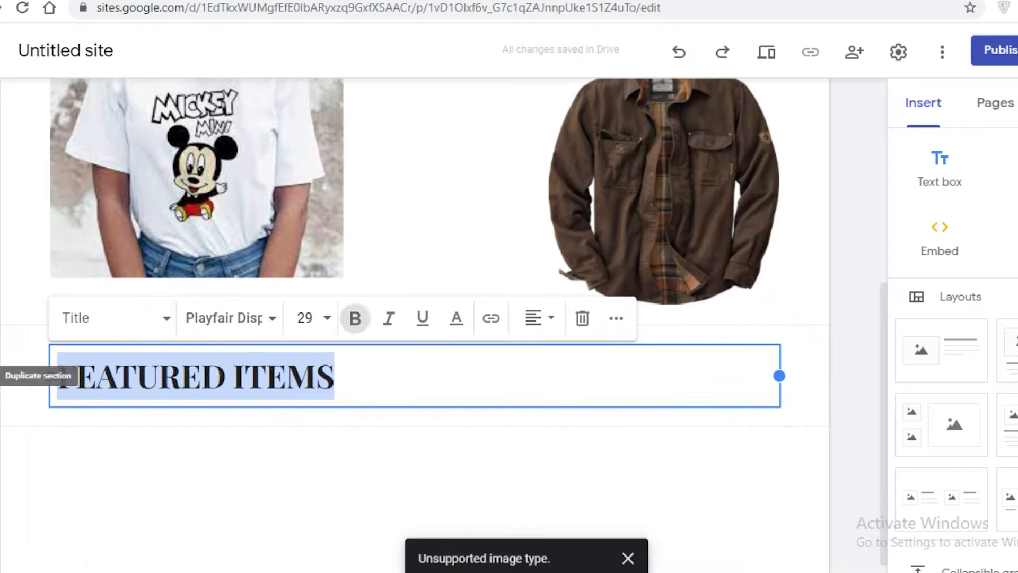
# - Apply the Style 2 section color to the FEATURED ITEMS section and move it above the clothing images
pyautogui.click(27, 347)
pyautogui.click(54, 417)
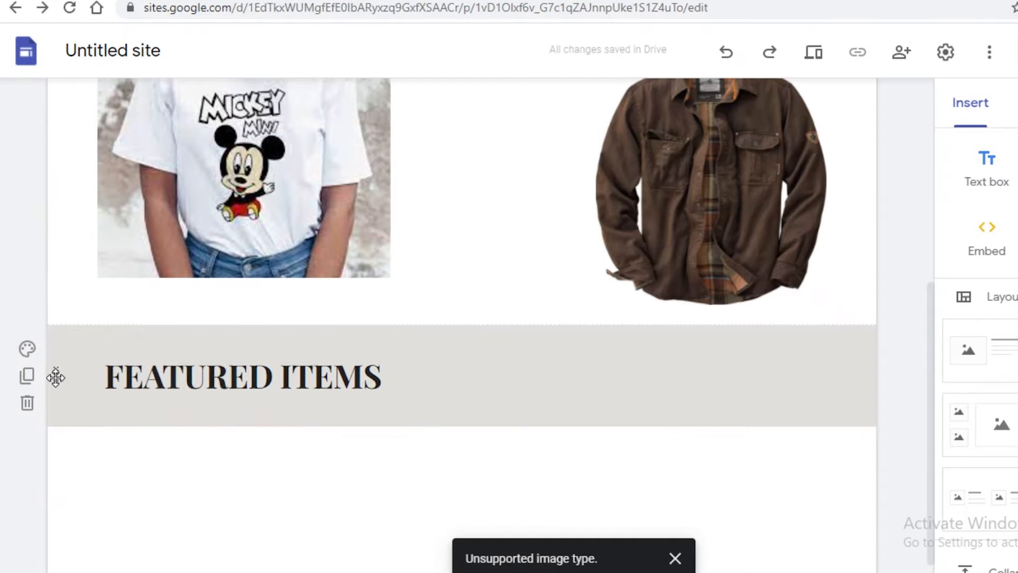
pyautogui.moveTo(9, 377); pyautogui.dragTo(51, 401)
pyautogui.moveTo(52, 376); pyautogui.dragTo(51, 231)
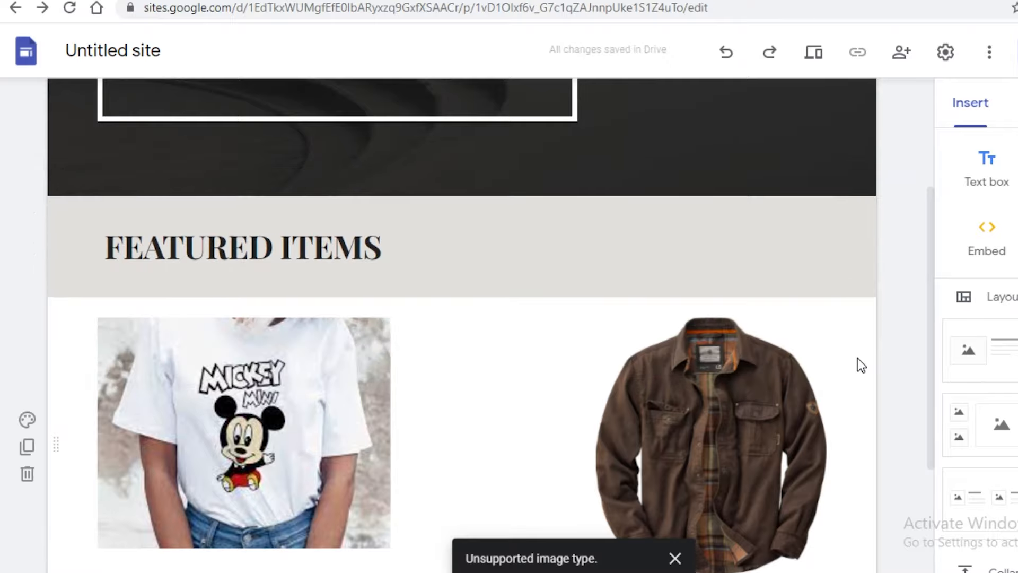
# - Try a divider between the FEATURED ITEMS heading and the clothing images, and delete it
pyautogui.scroll(-3, 851, 363)
pyautogui.scroll(4, 848, 364)
pyautogui.scroll(-4, 827, 382)
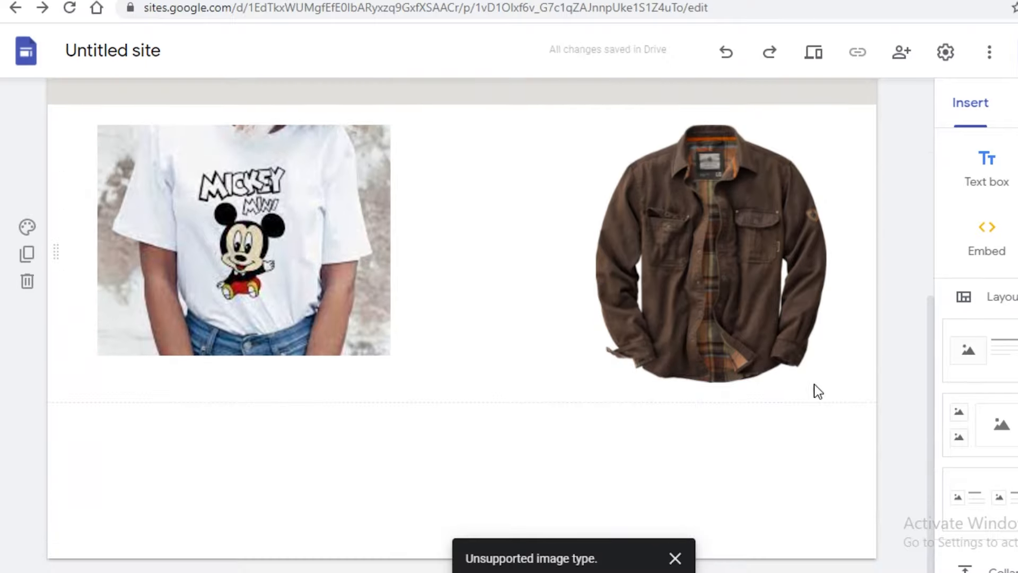
pyautogui.scroll(-5, 938, 403)
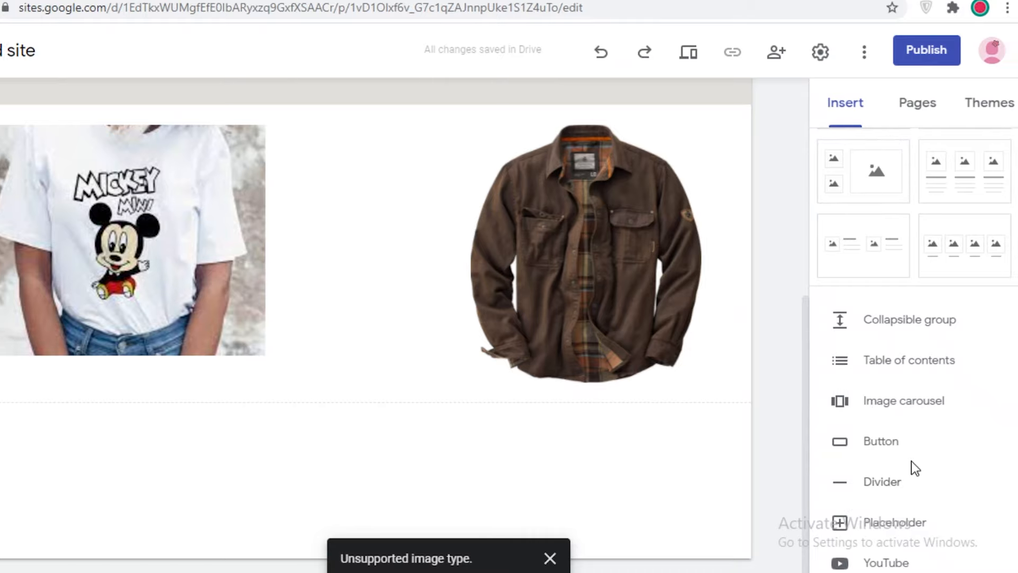
pyautogui.click(883, 481)
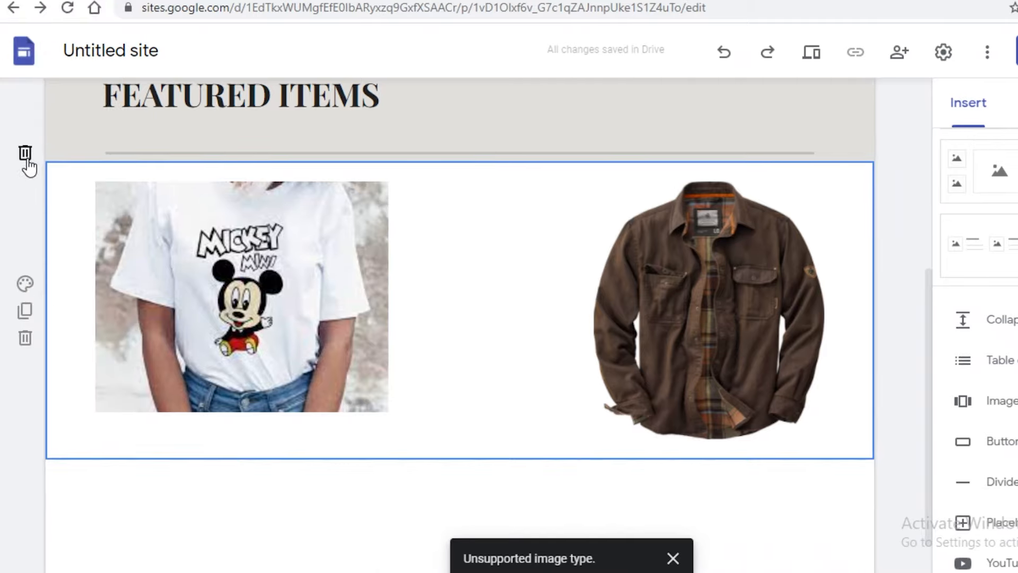
pyautogui.click(25, 158)
pyautogui.scroll(-1, 366, 424)
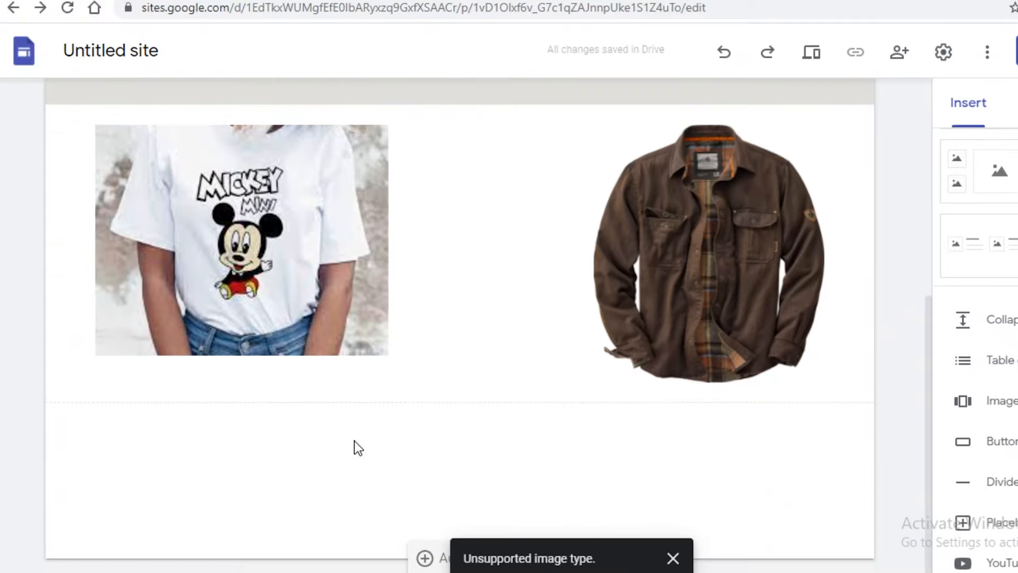
# - Insert a divider and move it below the row of clothing images
pyautogui.click(992, 498)
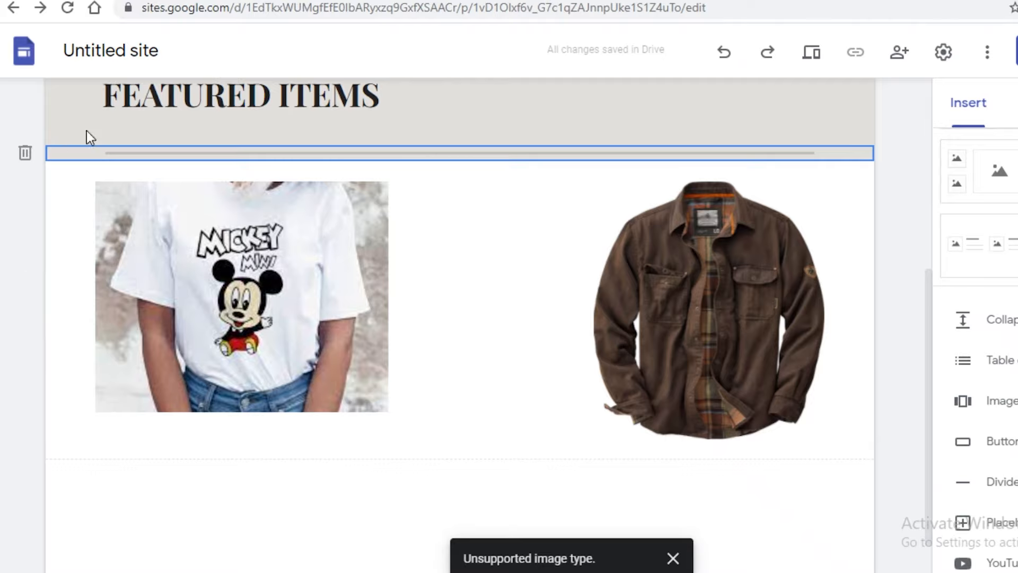
pyautogui.moveTo(65, 144); pyautogui.dragTo(370, 502)
pyautogui.scroll(-1, 918, 400)
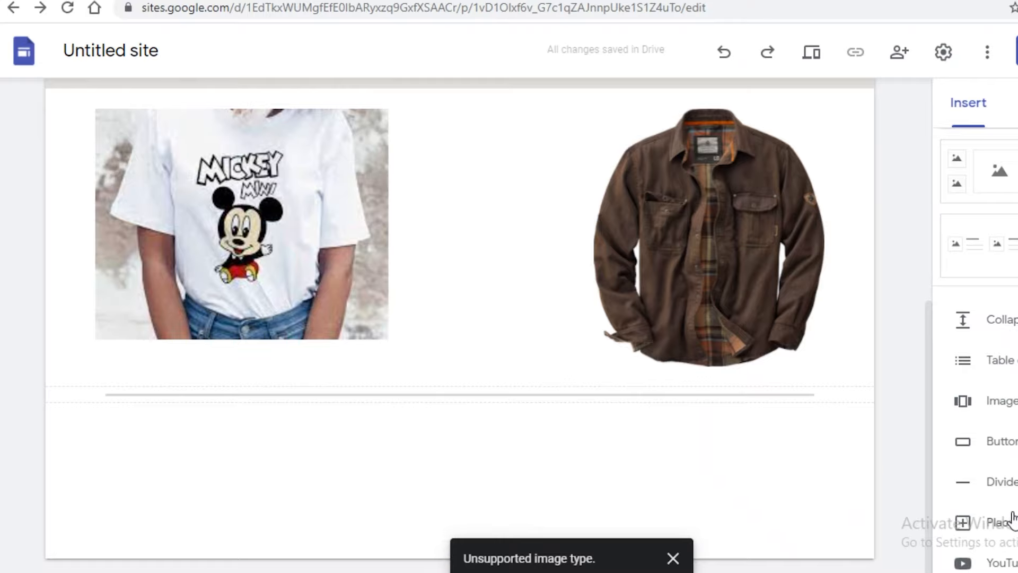
# - Insert a button named BUY NOW with a link
pyautogui.scroll(2, 1013, 519)
pyautogui.scroll(-3, 1011, 515)
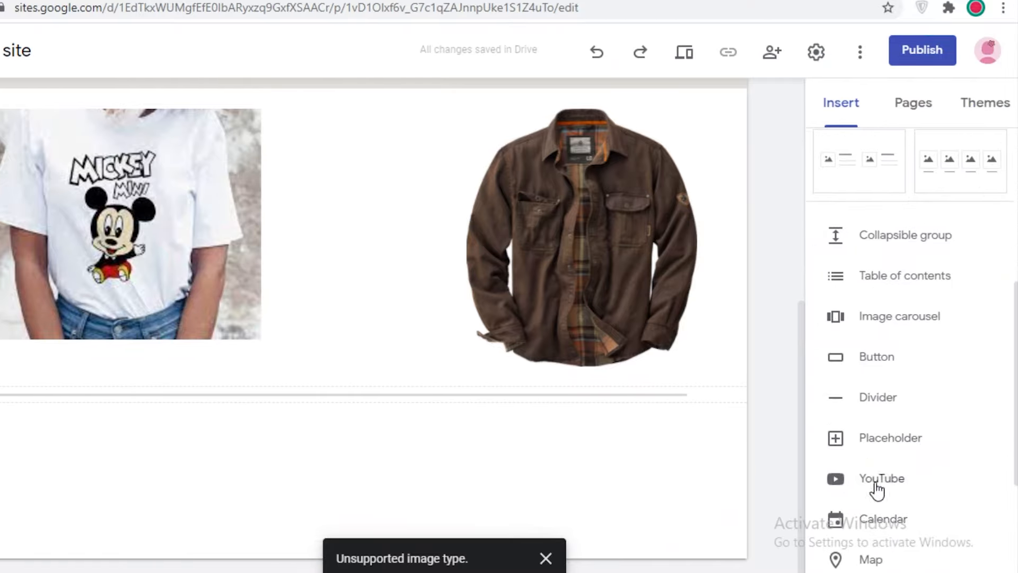
pyautogui.click(875, 361)
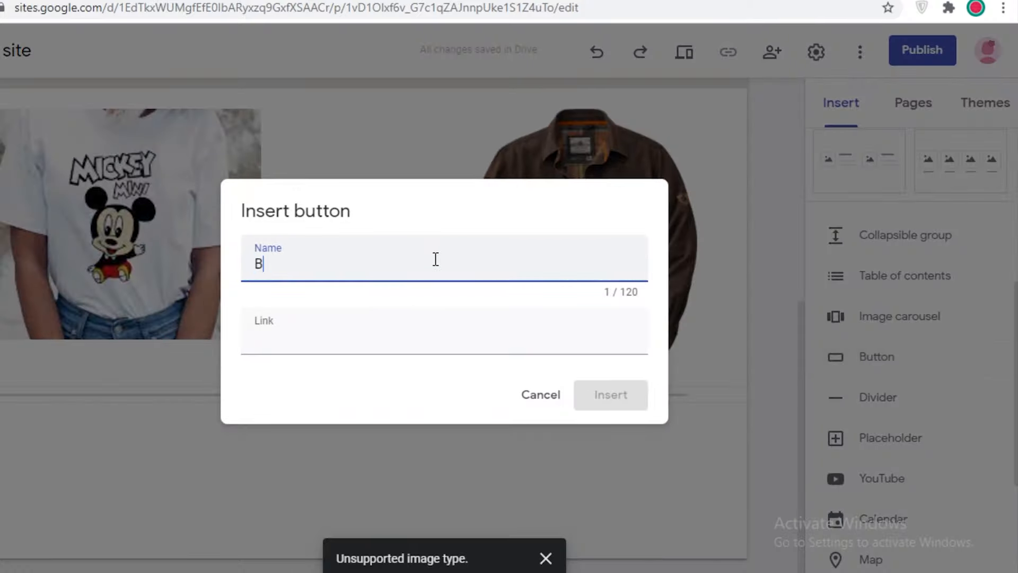
pyautogui.click(504, 349)
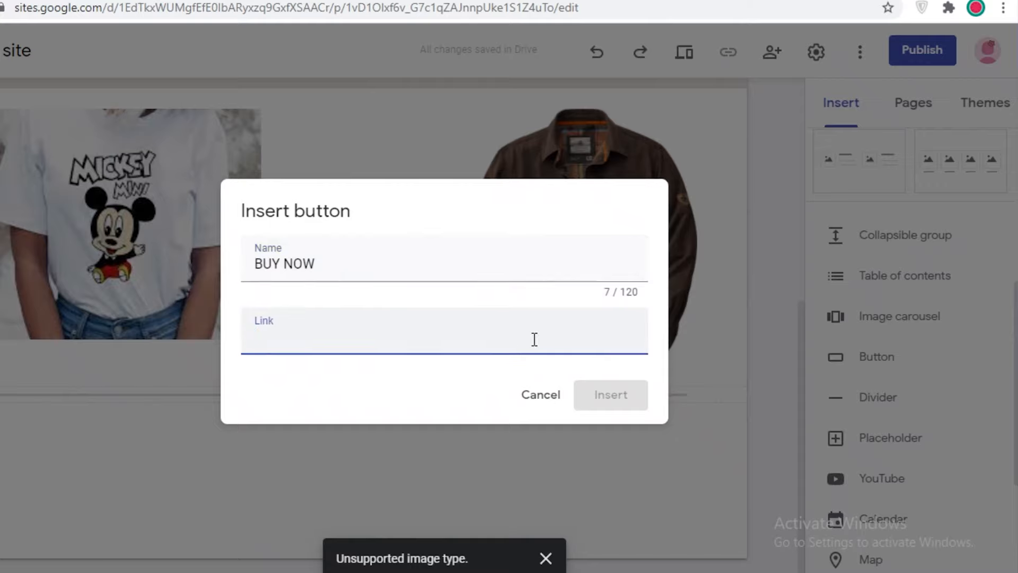
pyautogui.rightClick(512, 355)
pyautogui.click(478, 388)
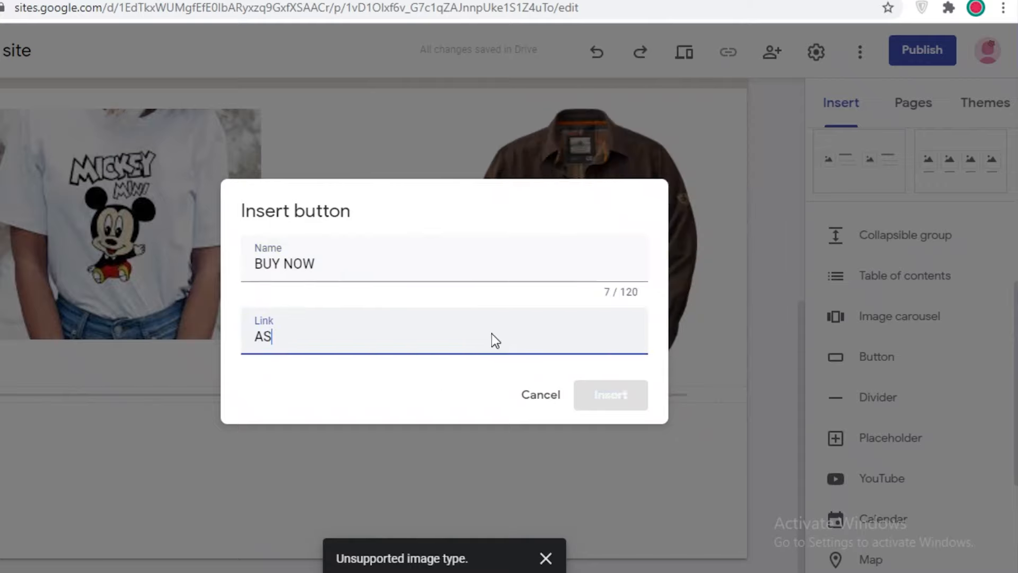
pyautogui.click(580, 394)
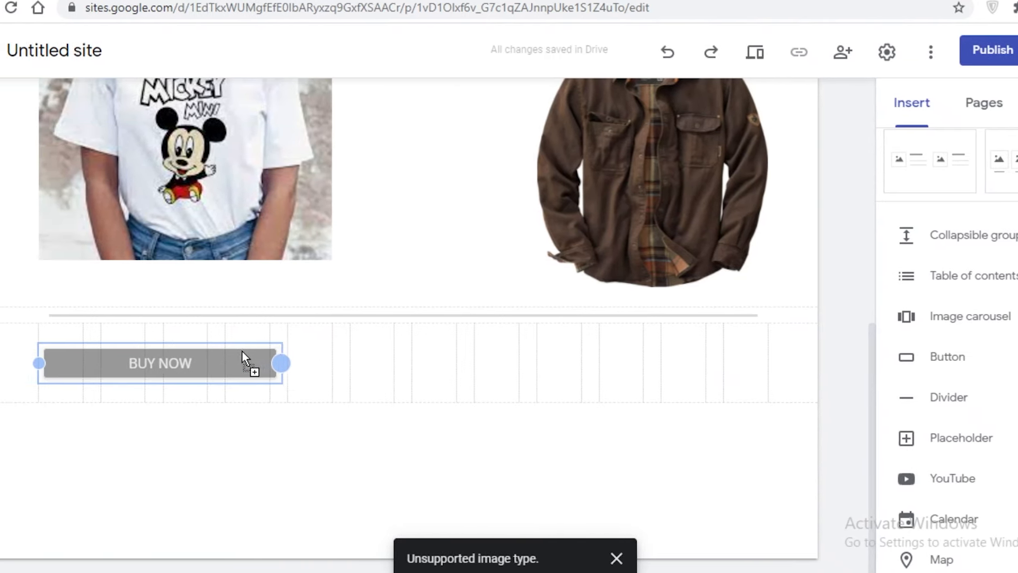
# - Apply the Style 2 section color to the BUY NOW button's section and try to move the button between the images
pyautogui.click(14, 335)
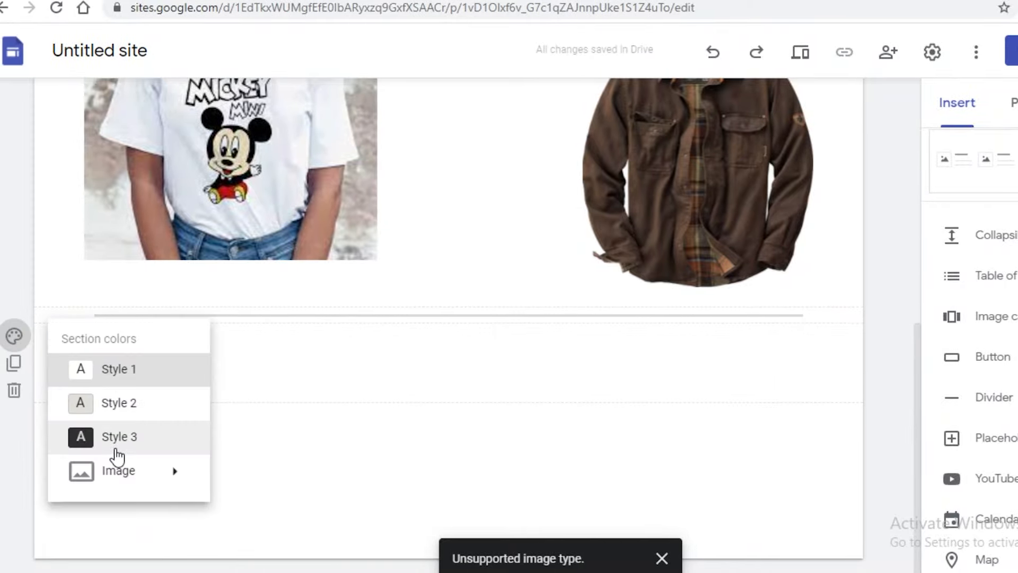
pyautogui.click(148, 405)
pyautogui.click(108, 379)
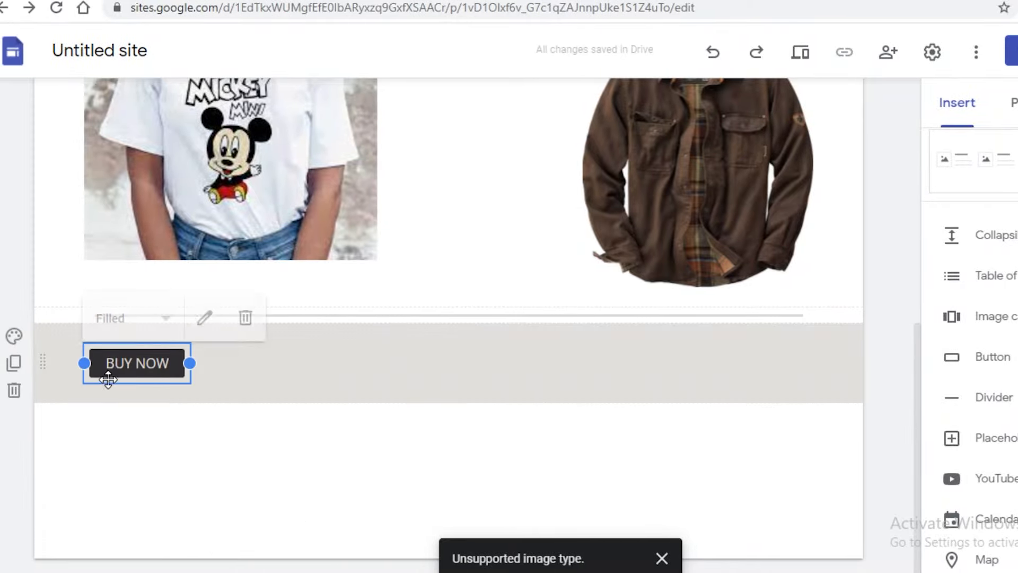
pyautogui.moveTo(108, 379); pyautogui.dragTo(492, 344)
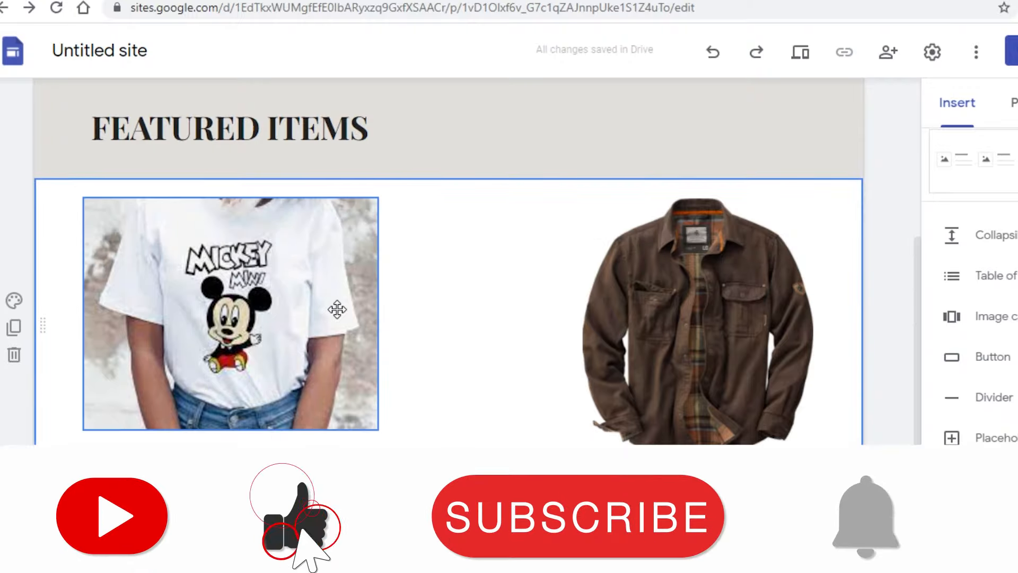
# - Narrow the T-shirt image and move the BUY NOW button into the space between the T-shirt and the jacket
pyautogui.click(337, 307)
pyautogui.moveTo(378, 339); pyautogui.dragTo(278, 338)
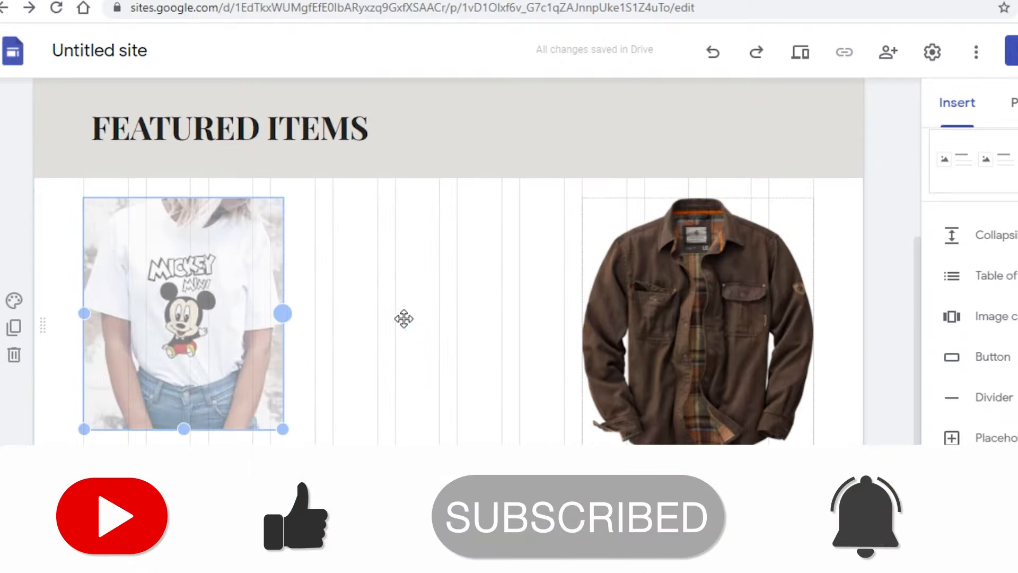
pyautogui.click(886, 313)
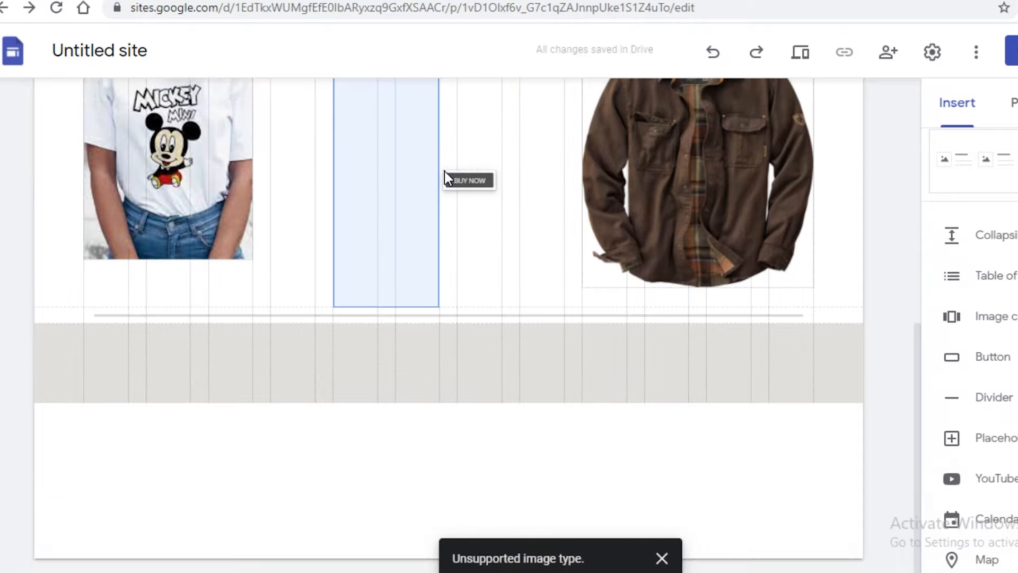
pyautogui.moveTo(445, 170); pyautogui.dragTo(462, 178)
pyautogui.moveTo(449, 130); pyautogui.dragTo(419, 184)
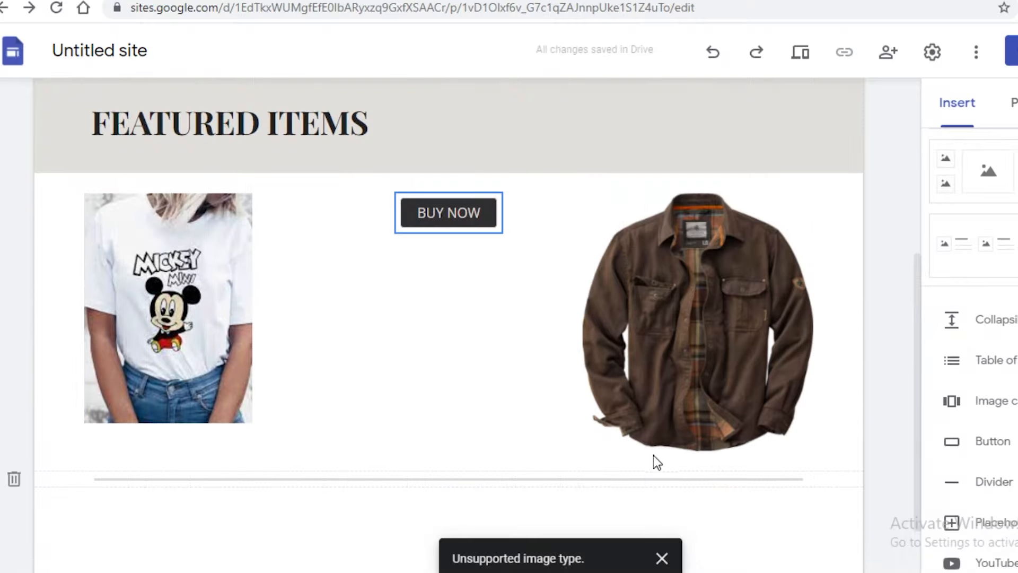
pyautogui.scroll(-2, 653, 454)
pyautogui.click(543, 451)
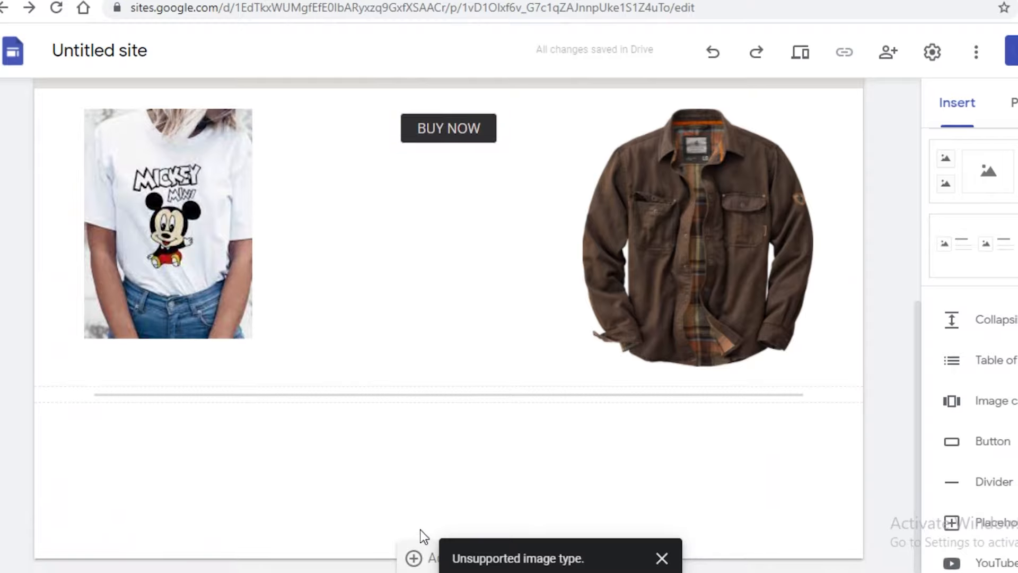
# - Add a new page named WOMENS COLLECTION to the site
pyautogui.scroll(7, 543, 450)
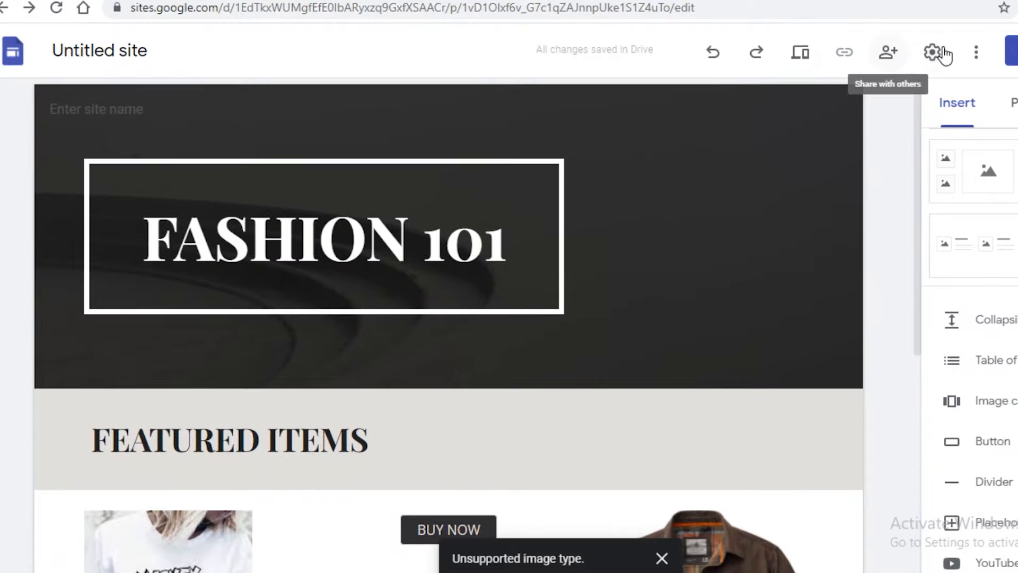
pyautogui.click(1014, 103)
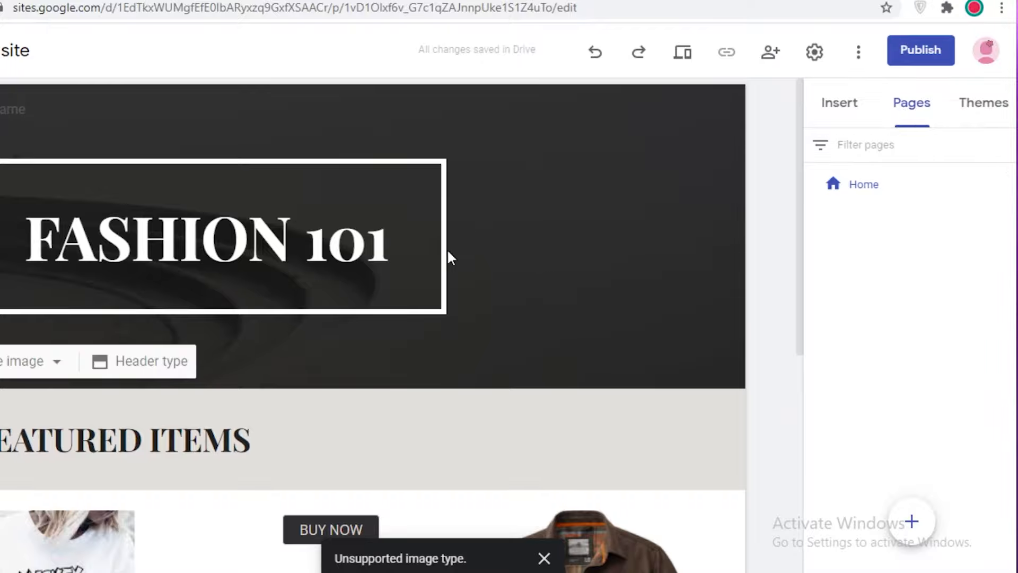
pyautogui.scroll(-7, 420, 302)
pyautogui.scroll(4, 435, 354)
pyautogui.scroll(3, 508, 354)
pyautogui.moveTo(996, 530)
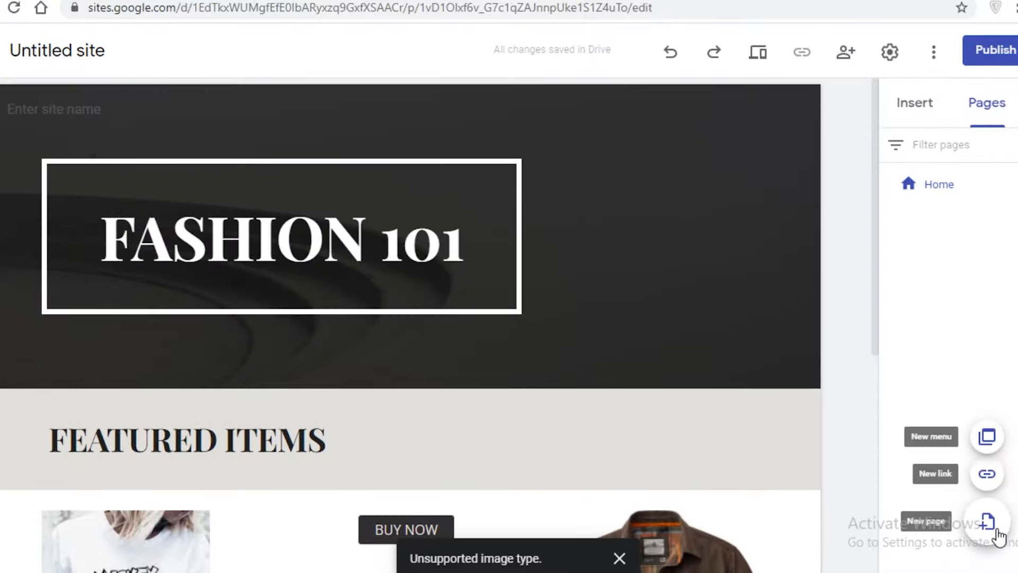
pyautogui.click(992, 528)
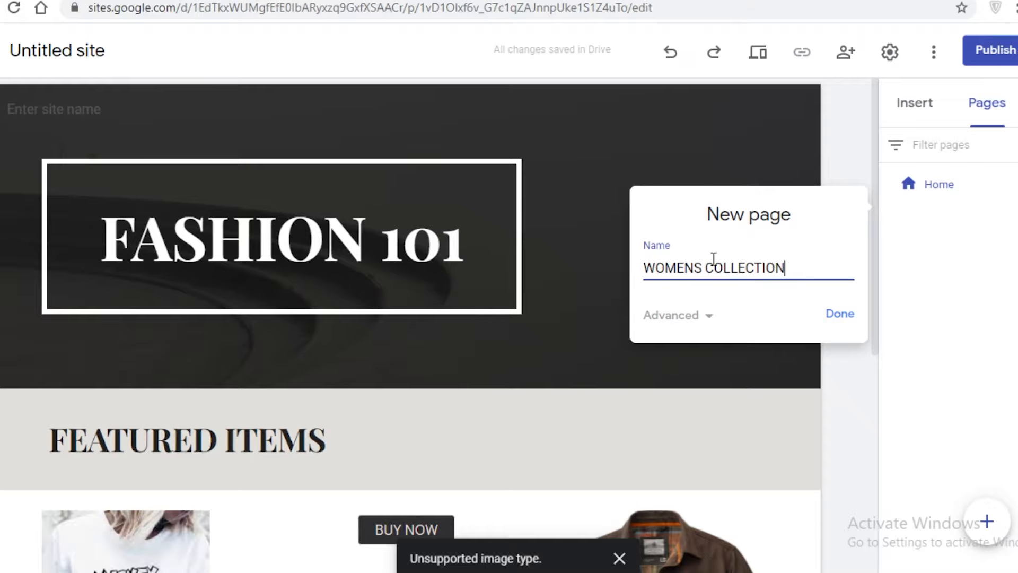
pyautogui.click(824, 314)
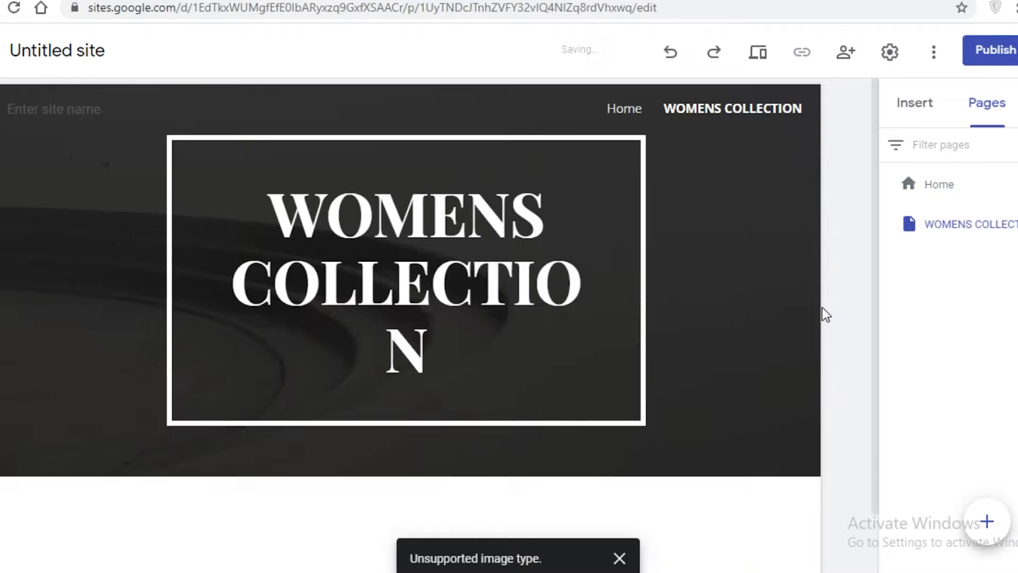
pyautogui.scroll(-3, 477, 372)
pyautogui.scroll(3, 249, 403)
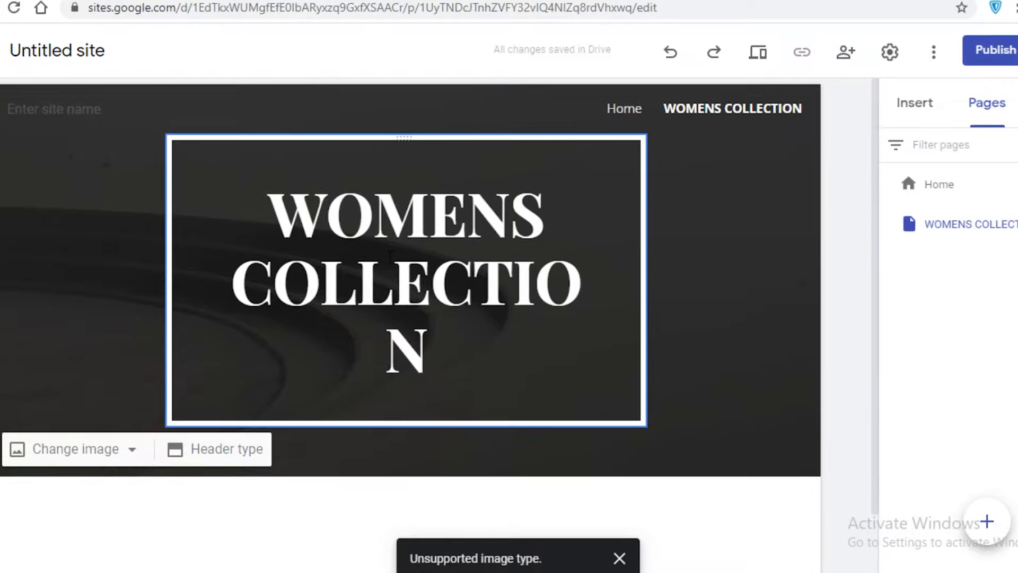
pyautogui.click(391, 278)
pyautogui.scroll(-3, 238, 403)
pyautogui.click(901, 352)
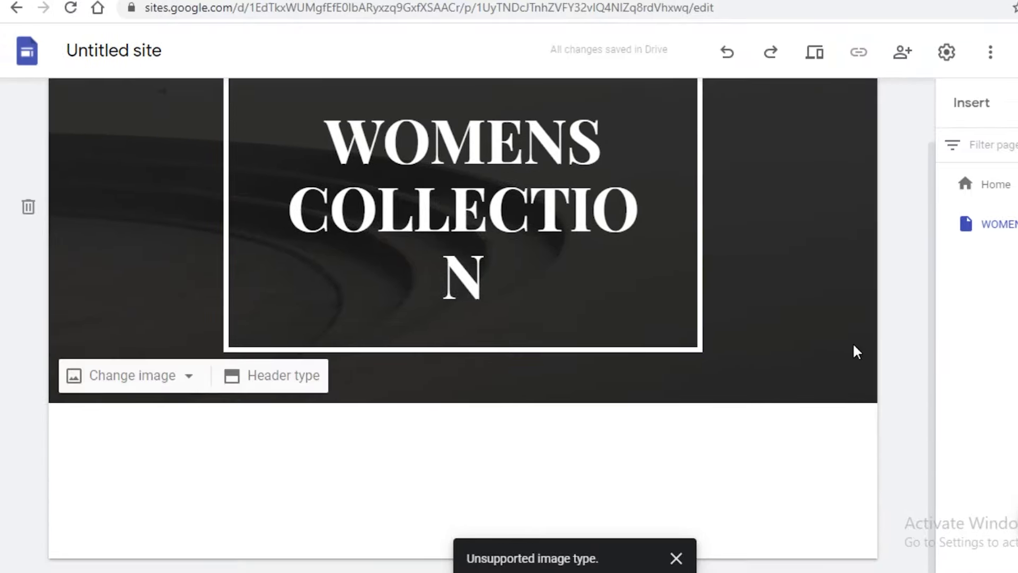
# - Add a subpage named CLOTHING under the WOMENS COLLECTION page
pyautogui.click(1017, 521)
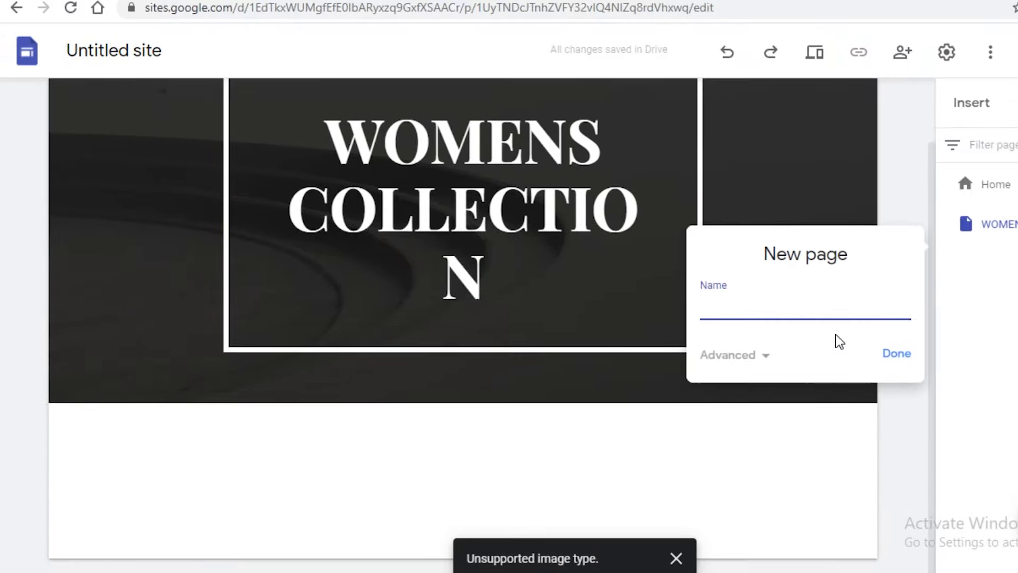
pyautogui.press('Escape')
pyautogui.click(1011, 223)
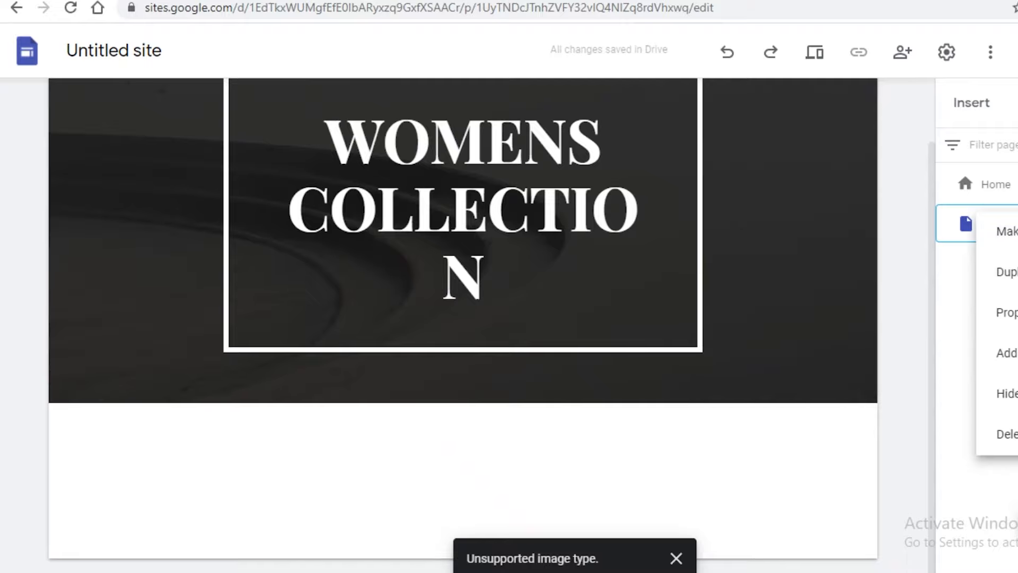
pyautogui.click(884, 358)
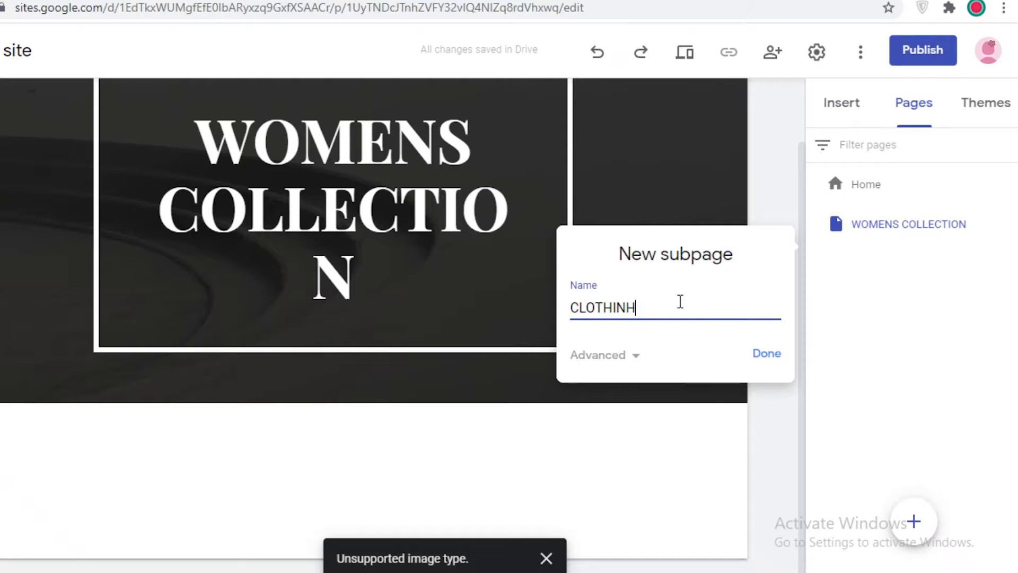
pyautogui.write('CLOTHINH')
pyautogui.press('BackSpace')
pyautogui.write('G')
pyautogui.click(768, 354)
# - Add a subpage named JEWLLERY under the WOMENS COLLECTION page
pyautogui.click(1010, 223)
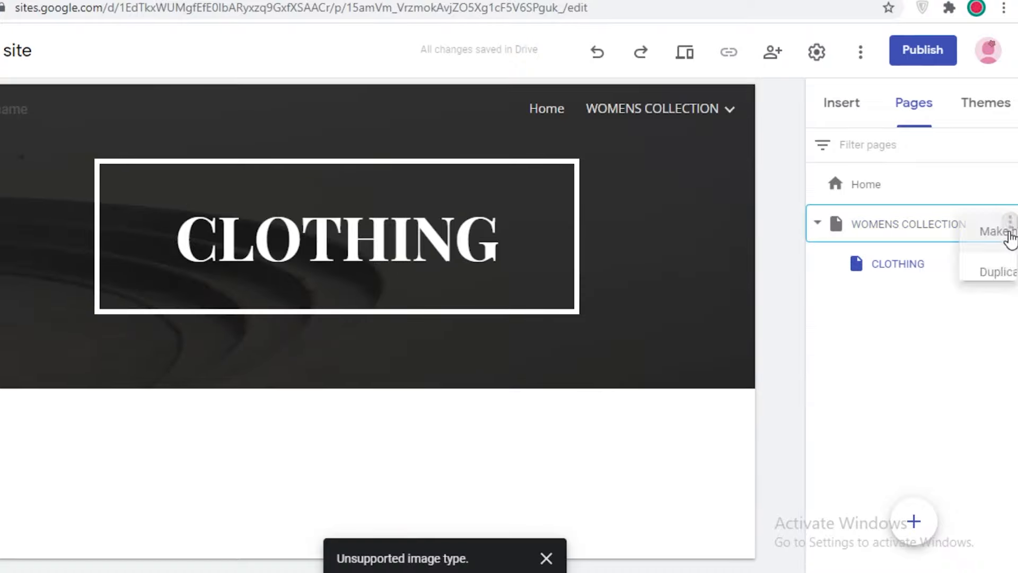
pyautogui.click(843, 297)
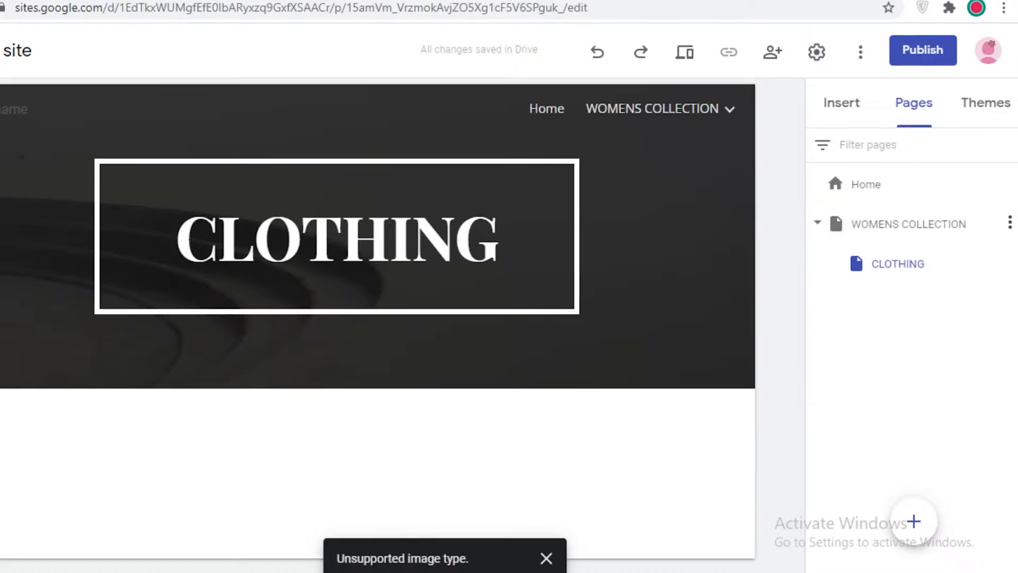
pyautogui.click(1004, 224)
pyautogui.click(1010, 222)
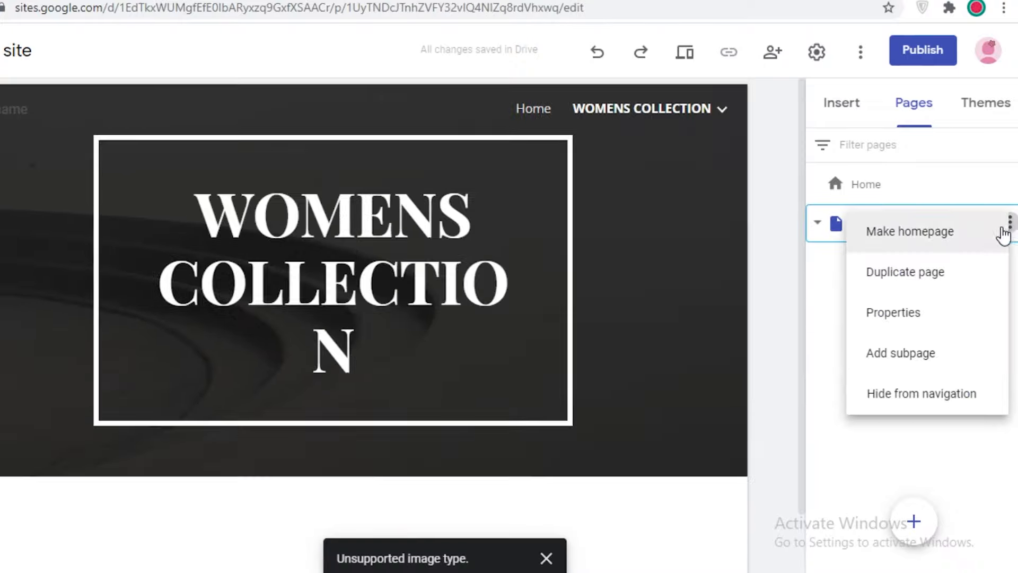
pyautogui.click(922, 351)
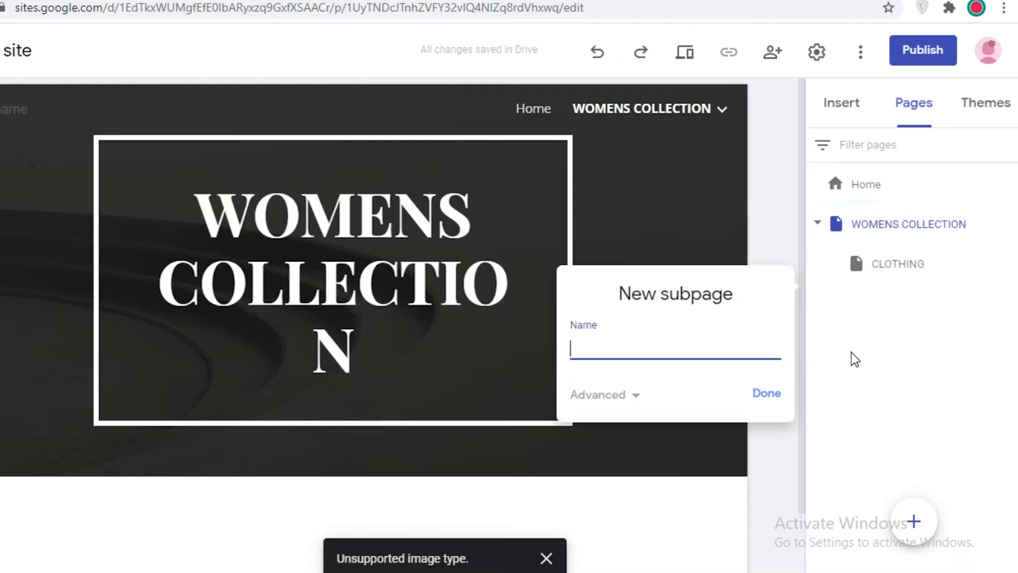
pyautogui.write('JEWLLERY')
pyautogui.press('Return')
# - Add a subpage named TOPS under the CLOTHING page
pyautogui.click(871, 277)
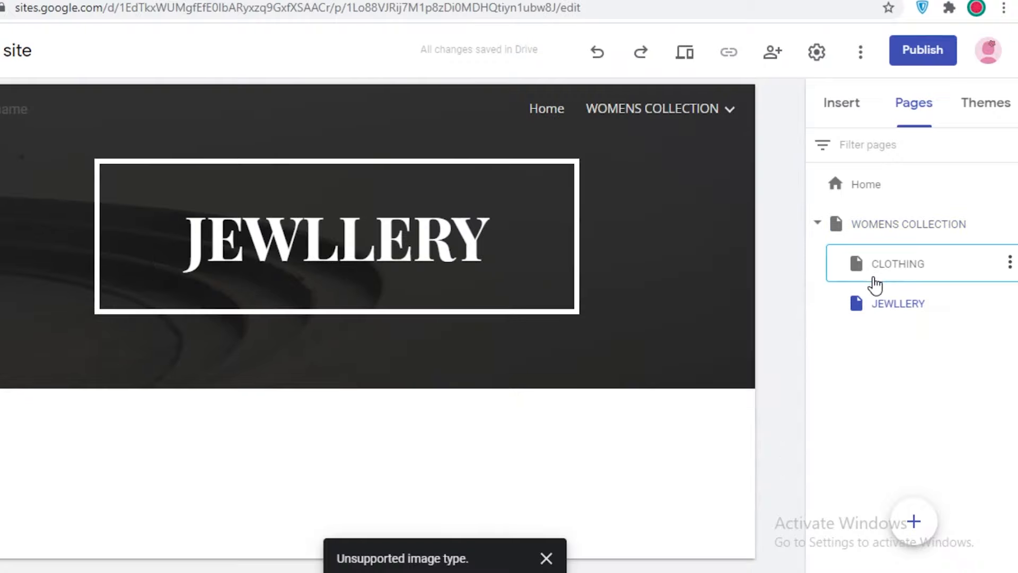
pyautogui.click(1009, 262)
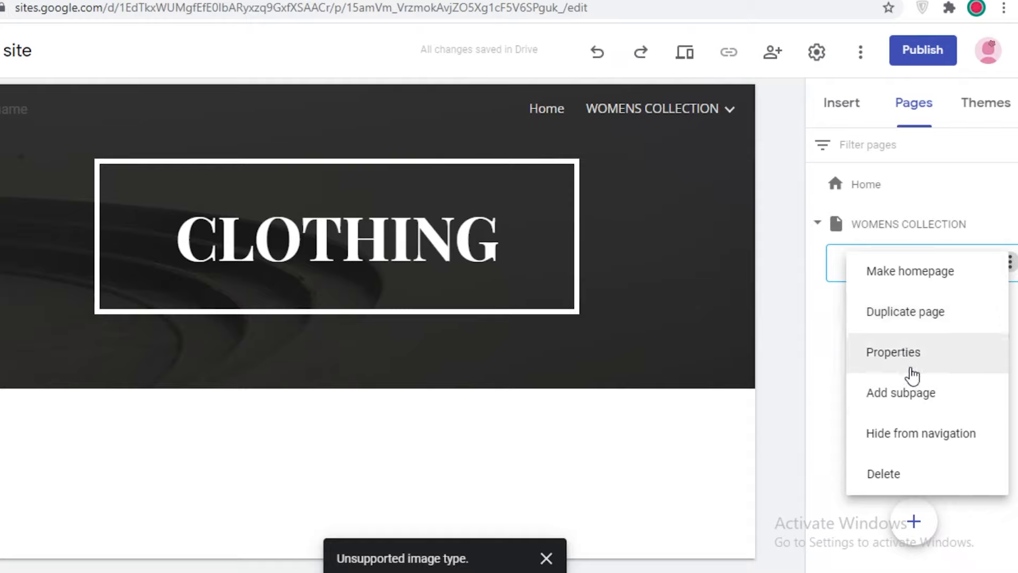
pyautogui.click(906, 393)
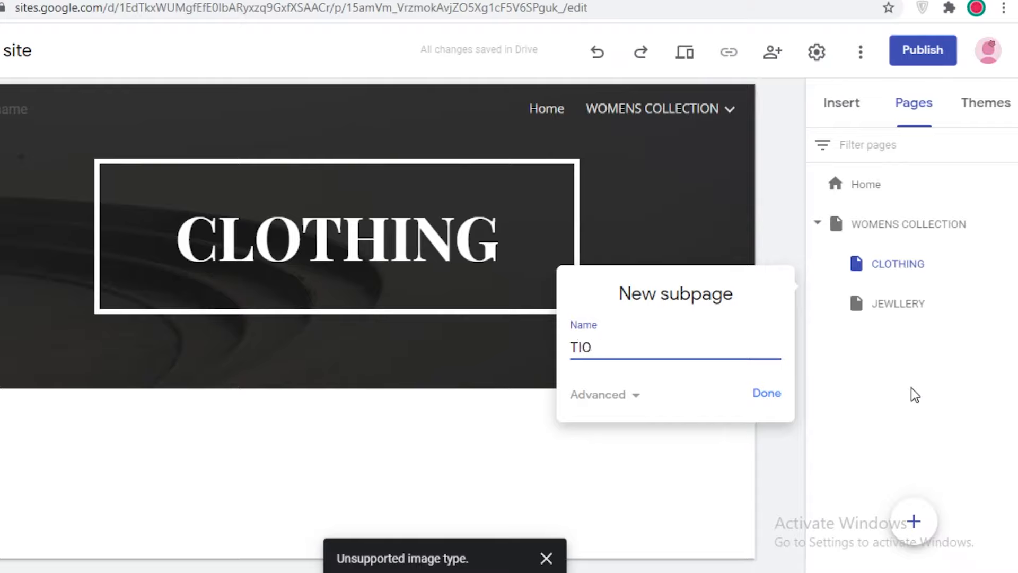
pyautogui.write('TOPS')
pyautogui.press('Return')
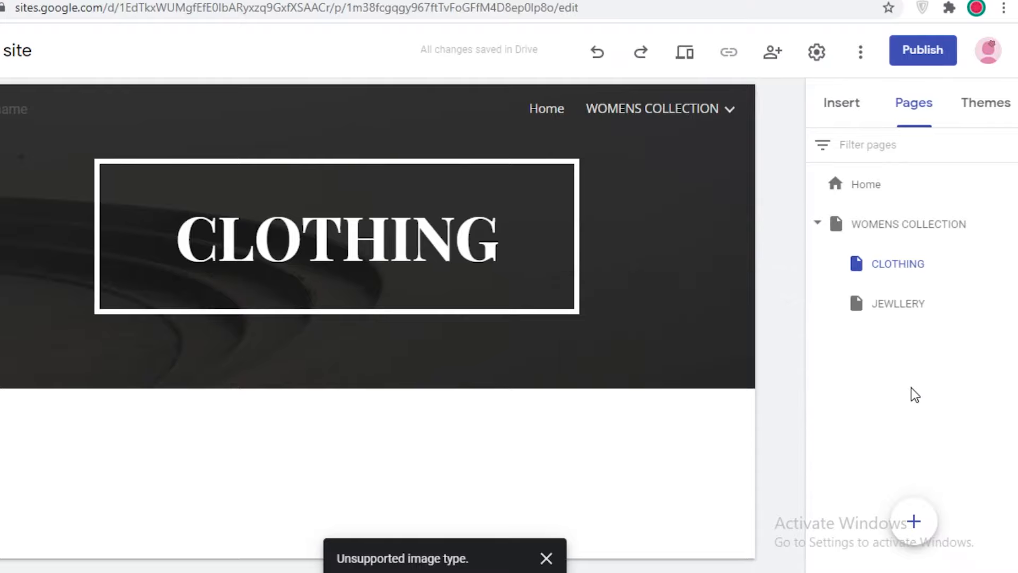
# - Add a subpage named BOTTOMS under the CLOTHING page
pyautogui.click(1009, 262)
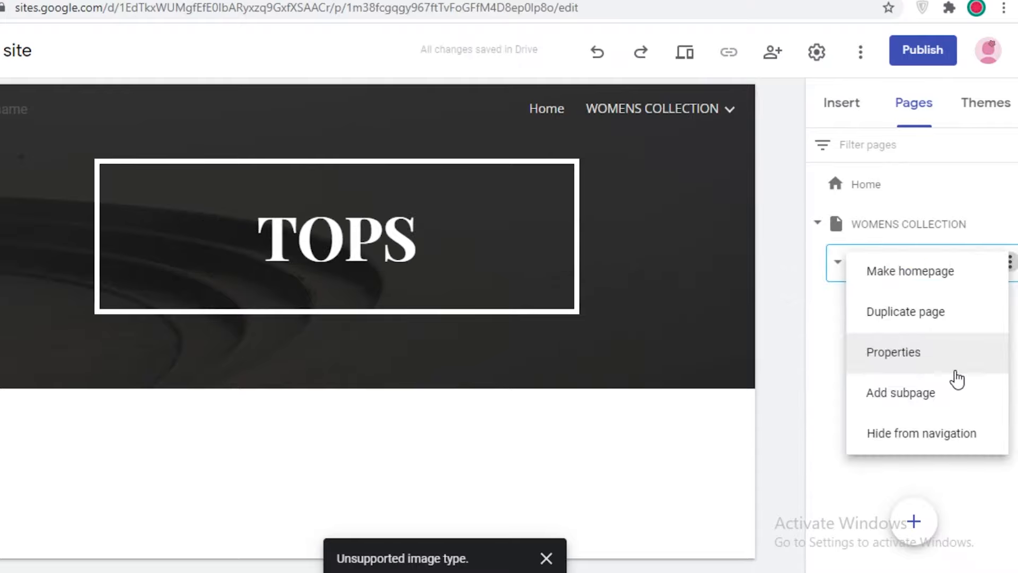
pyautogui.click(893, 399)
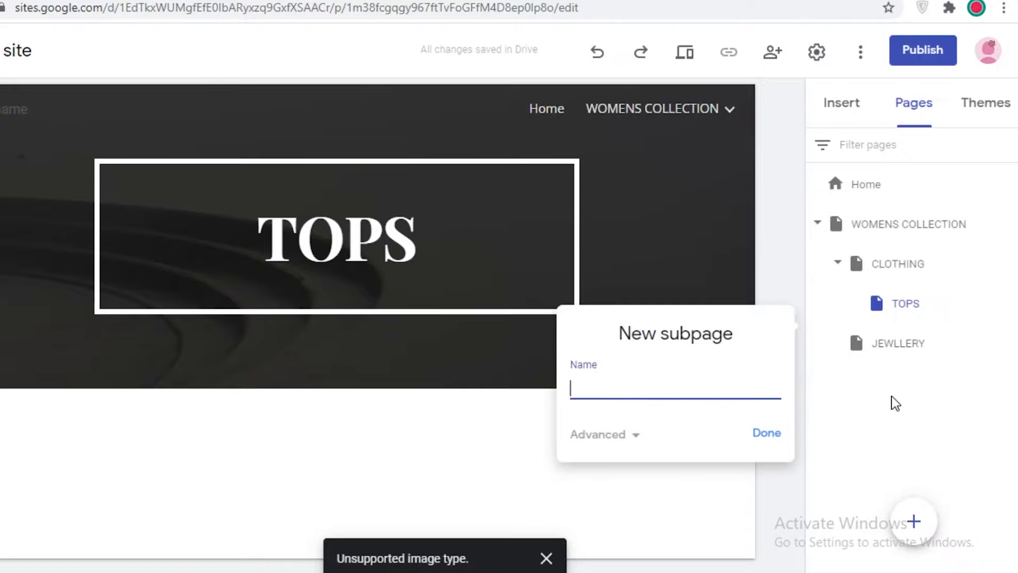
pyautogui.write('BOTTOMS')
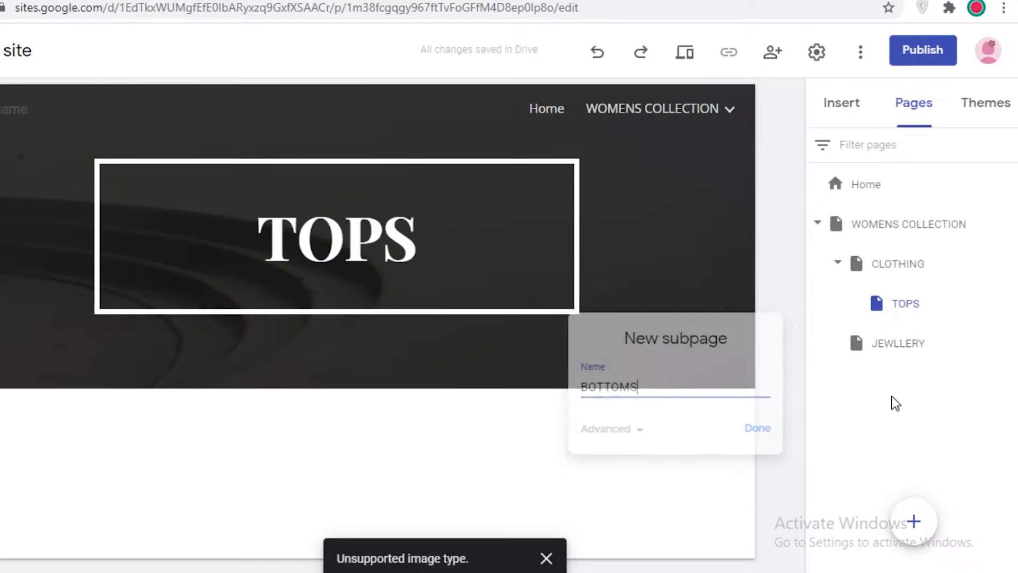
pyautogui.press('Return')
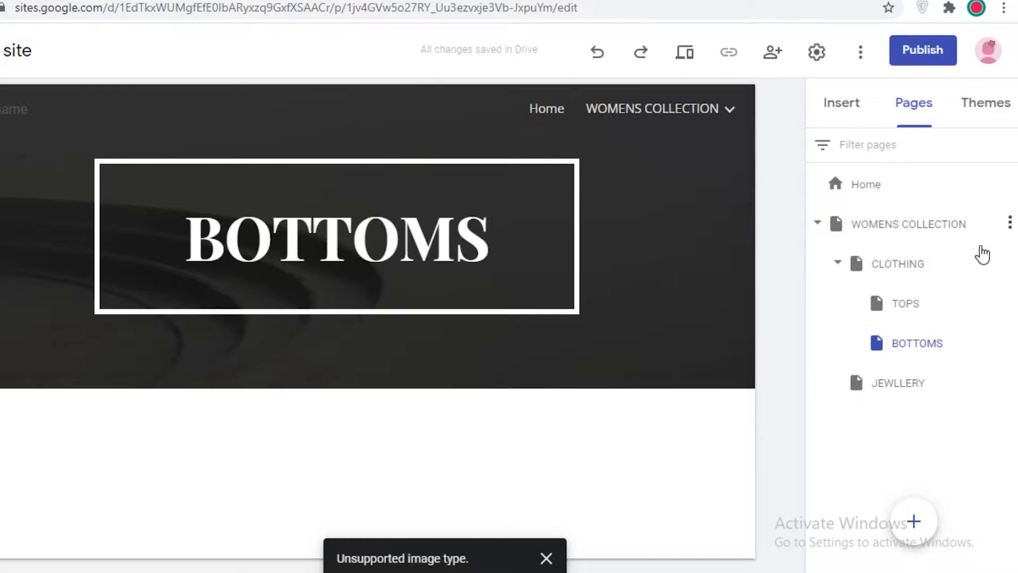
# - Look over the WOMENS COLLECTION page and its TOPS subpage
pyautogui.click(869, 289)
pyautogui.click(871, 230)
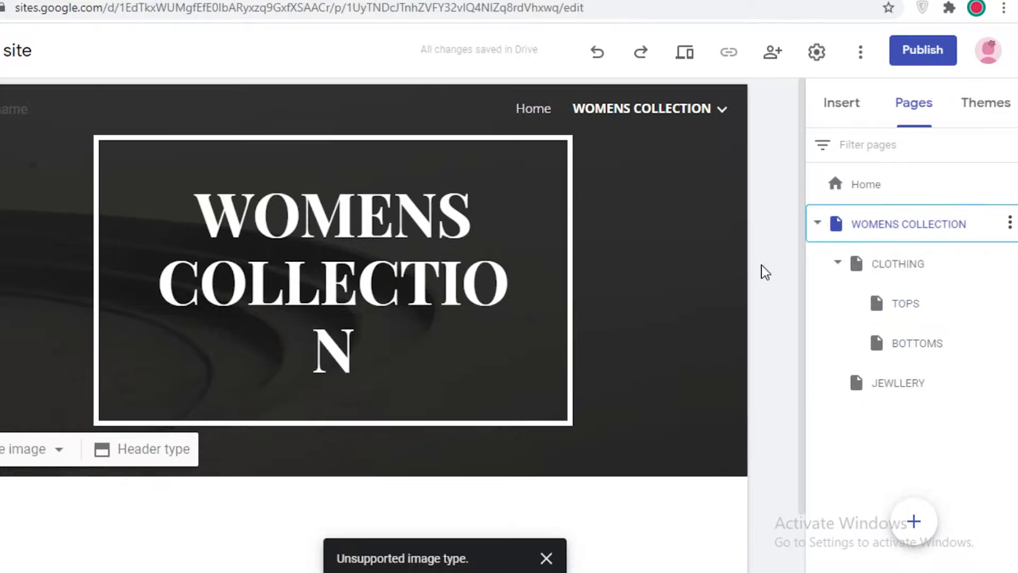
pyautogui.scroll(-1, 310, 189)
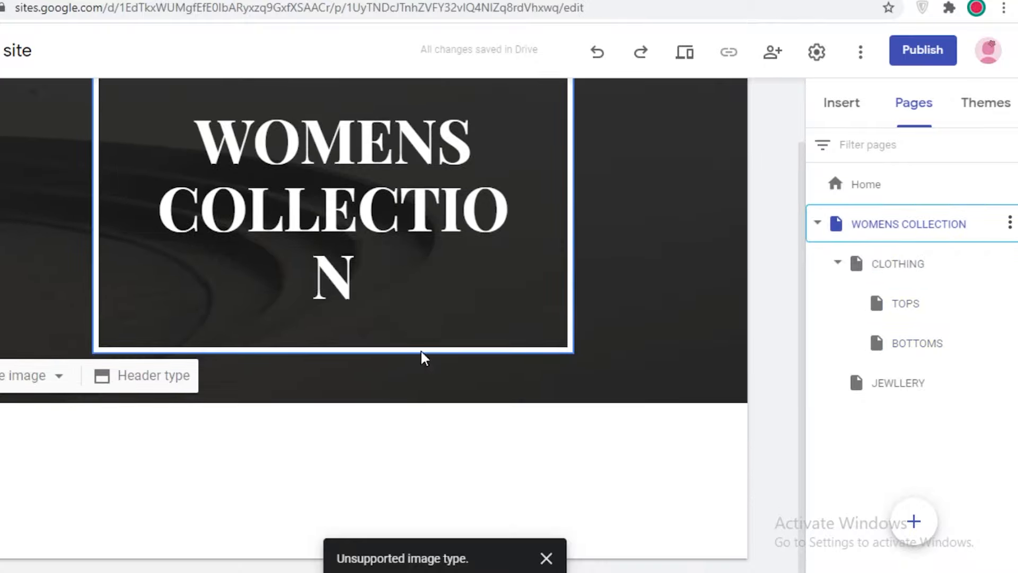
pyautogui.scroll(2, 800, 295)
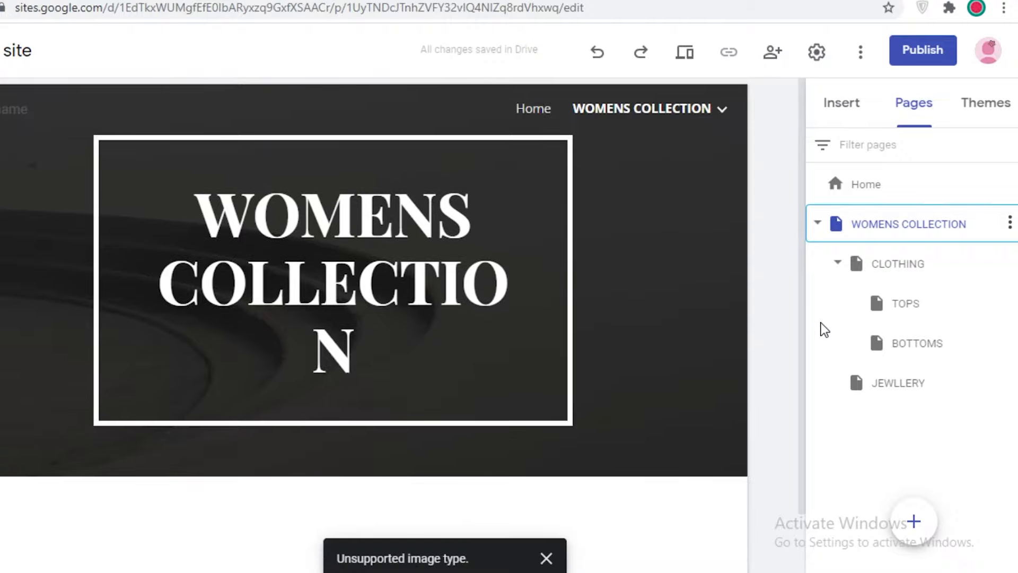
pyautogui.click(911, 302)
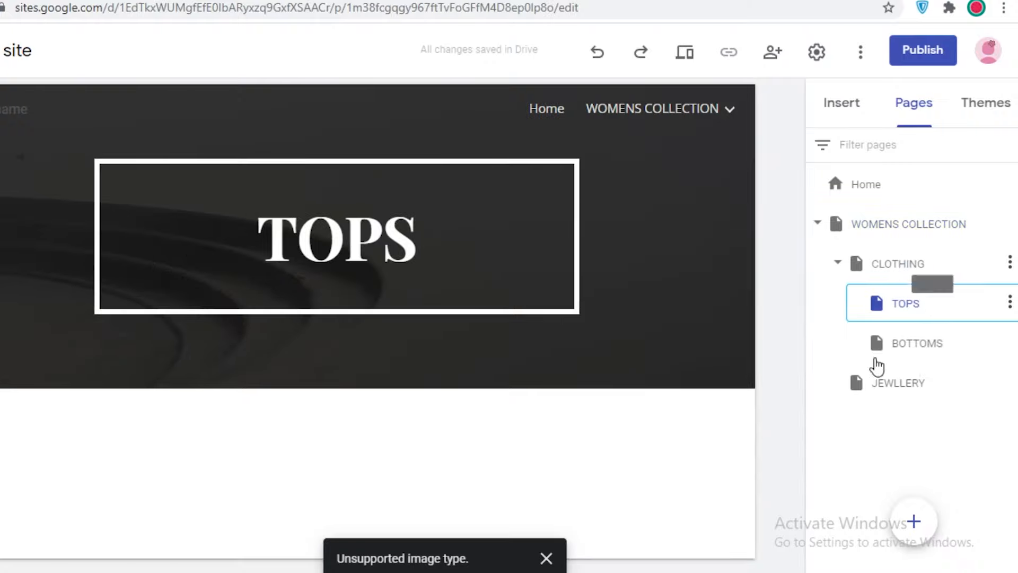
# - Open the CLOTHING page and insert the layout with two images side by side and text below each
pyautogui.click(911, 268)
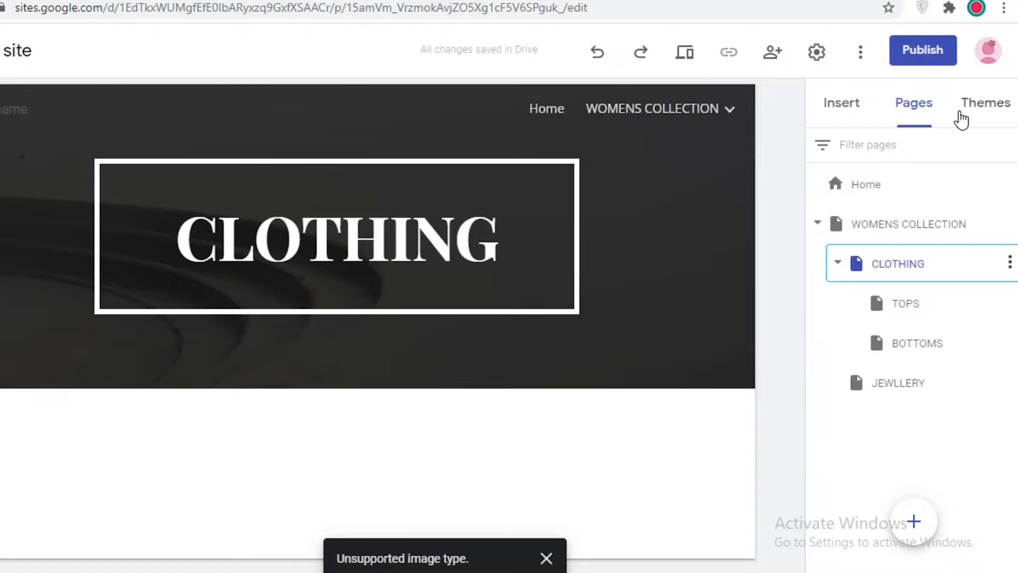
pyautogui.click(835, 119)
pyautogui.click(904, 114)
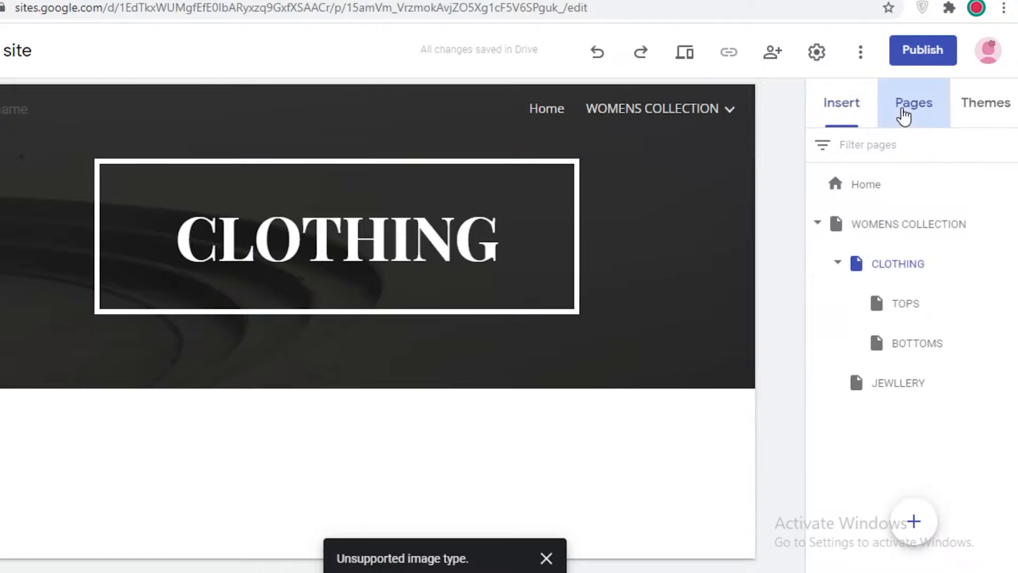
pyautogui.click(840, 109)
pyautogui.scroll(-3, 821, 242)
pyautogui.scroll(4, 822, 244)
pyautogui.scroll(3, 906, 244)
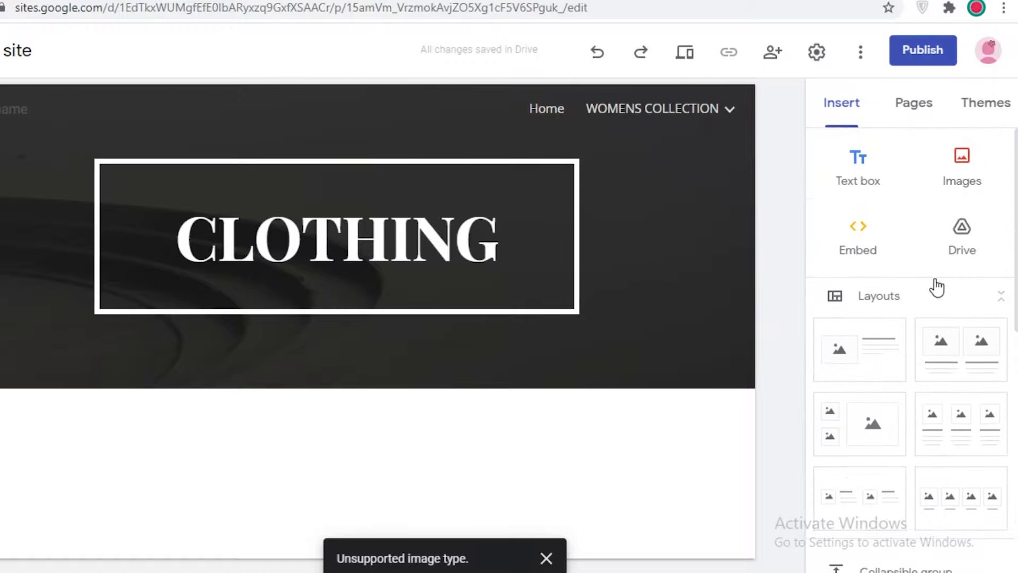
pyautogui.scroll(-3, 954, 239)
pyautogui.scroll(2, 970, 190)
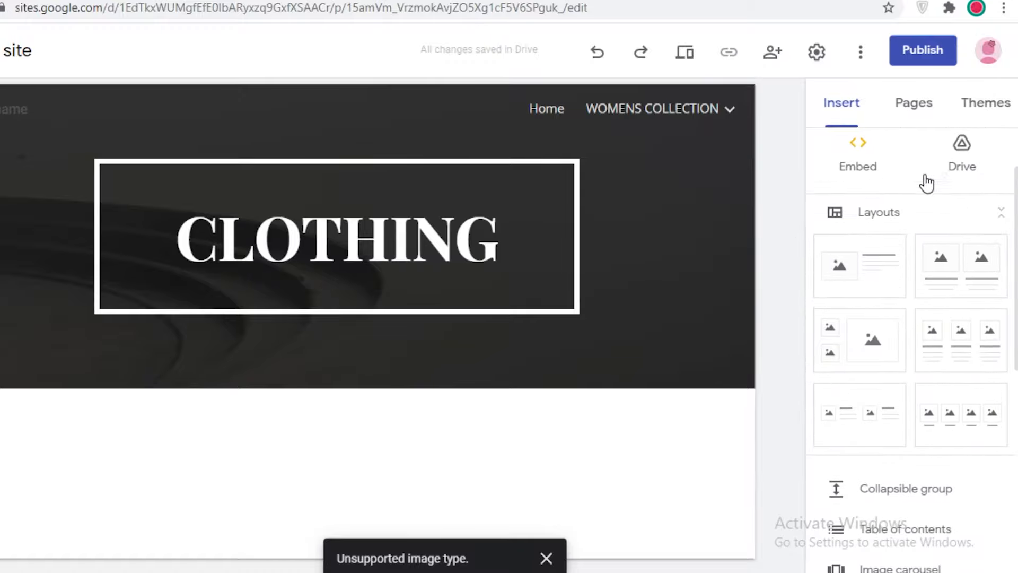
pyautogui.click(966, 269)
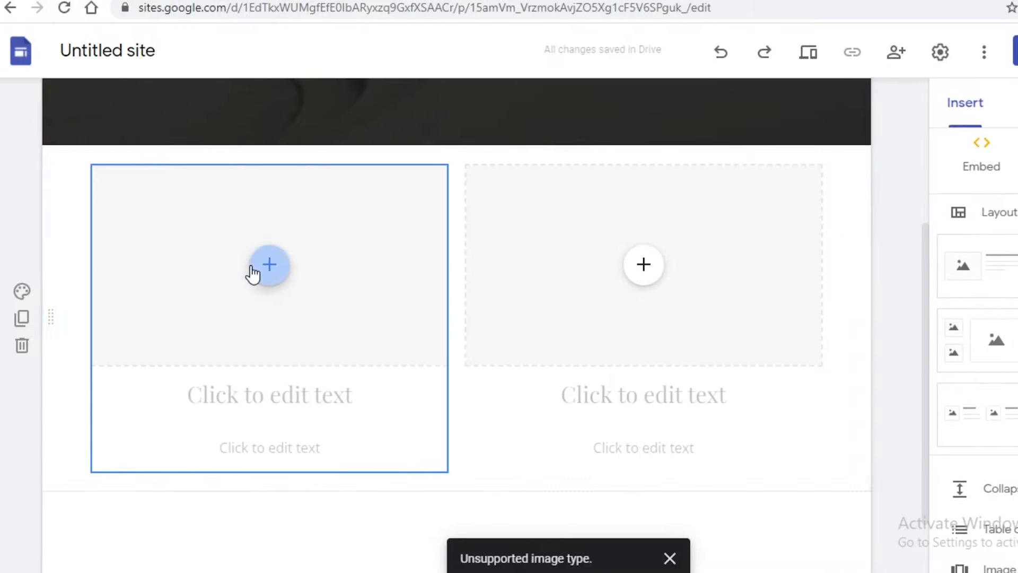
# - Upload the T-shirt image download (2) from the Downloads folder into the layout's first image placeholder
pyautogui.click(145, 263)
pyautogui.click(333, 330)
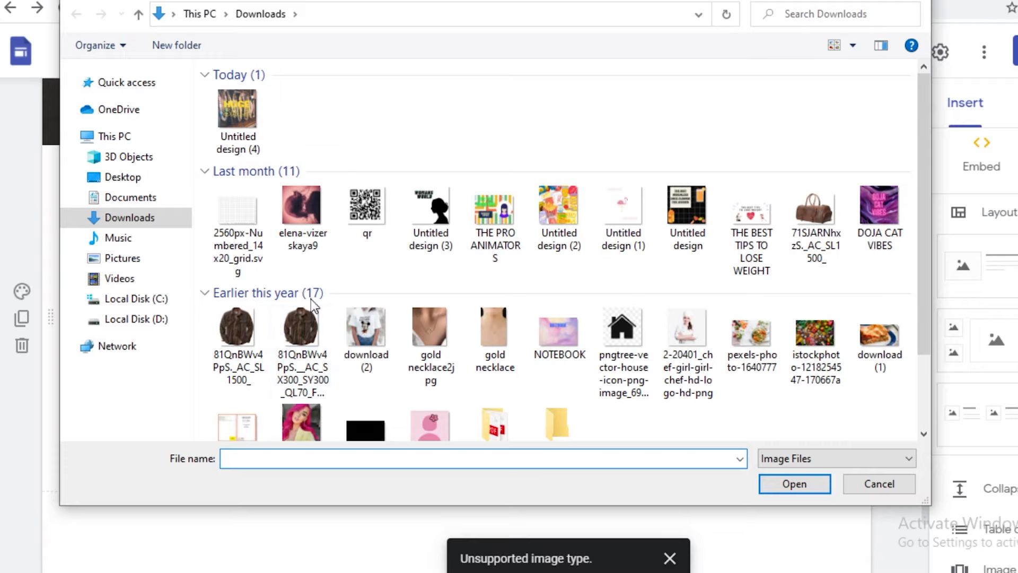
pyautogui.click(385, 325)
pyautogui.click(792, 483)
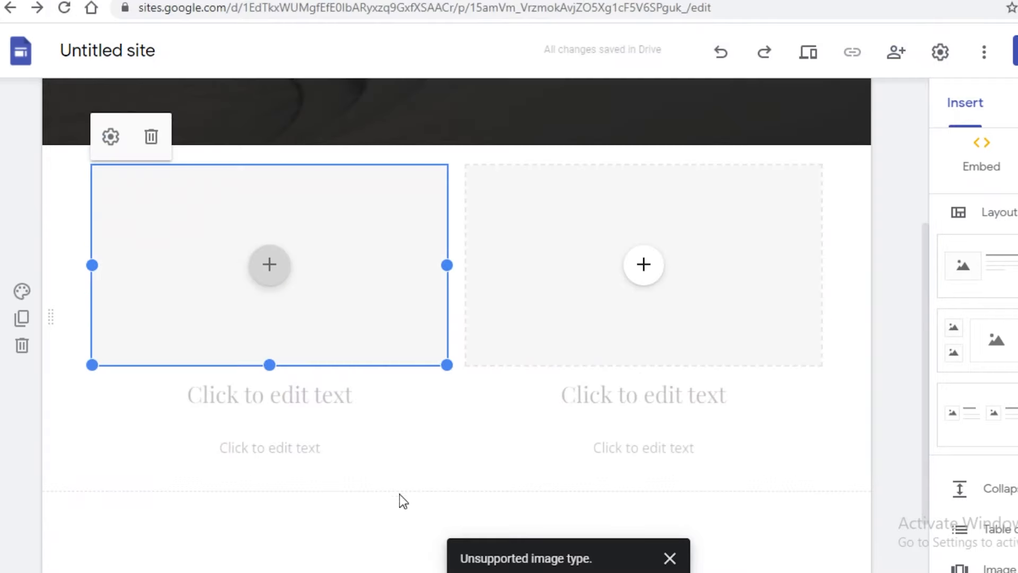
# - Enter SHOP TOPS as the heading below the T-shirt image
pyautogui.click(282, 400)
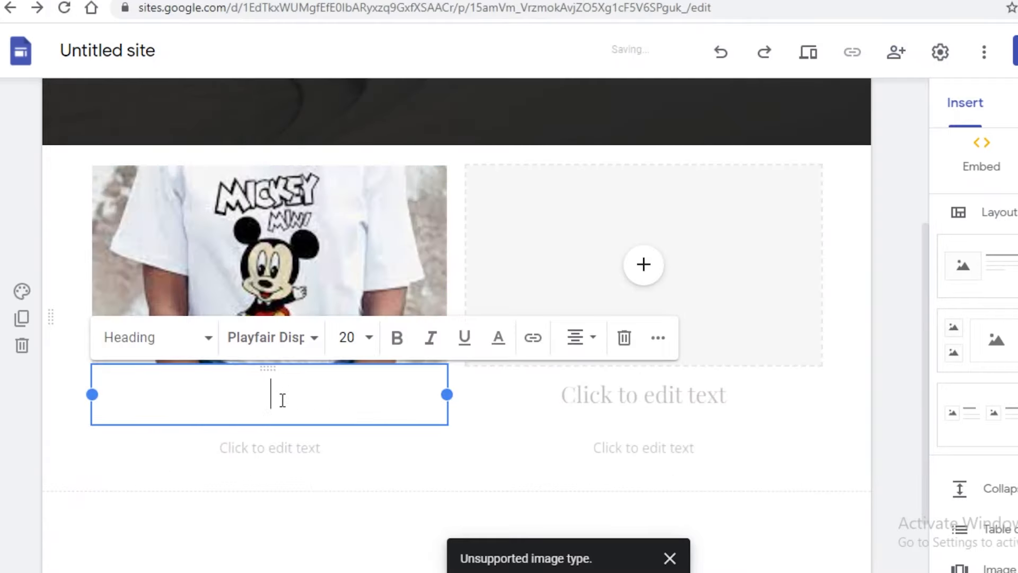
pyautogui.write('SHOP TOPS')
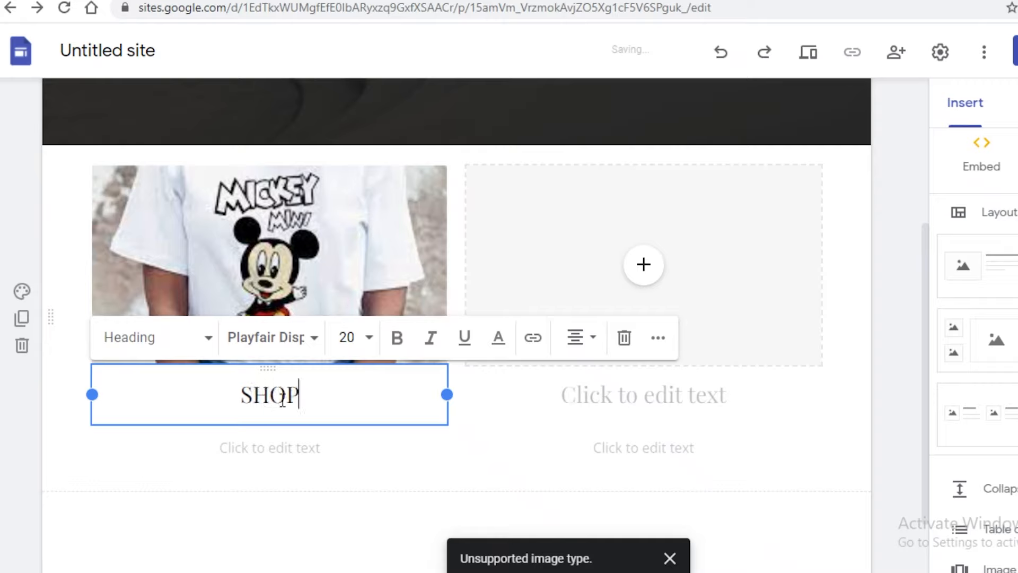
pyautogui.press('Return')
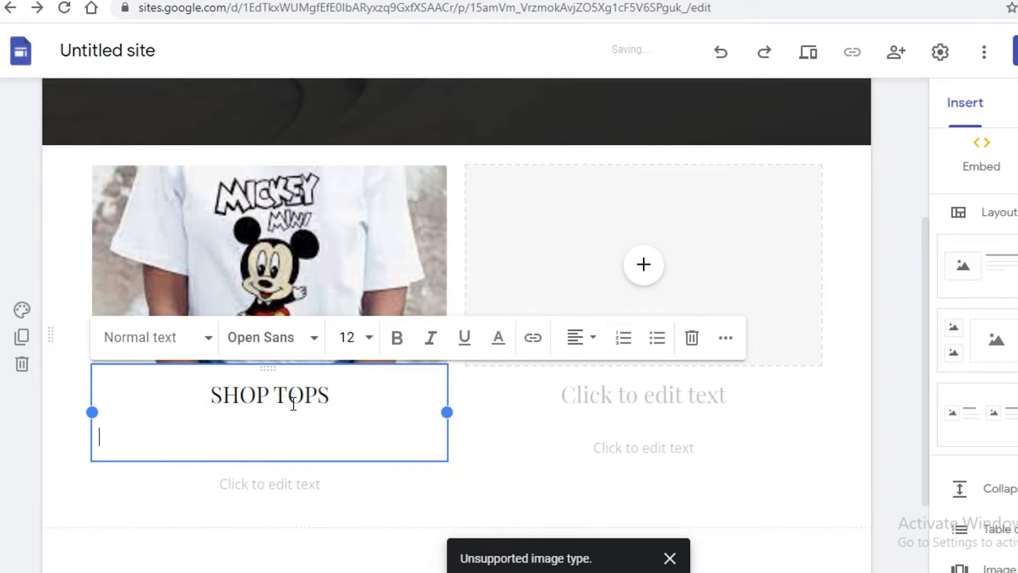
pyautogui.press('BackSpace')
# - Insert a link to the TOPS page in the SHOP TOPS heading and delete the duplicate unlinked word TOPS
pyautogui.click(531, 343)
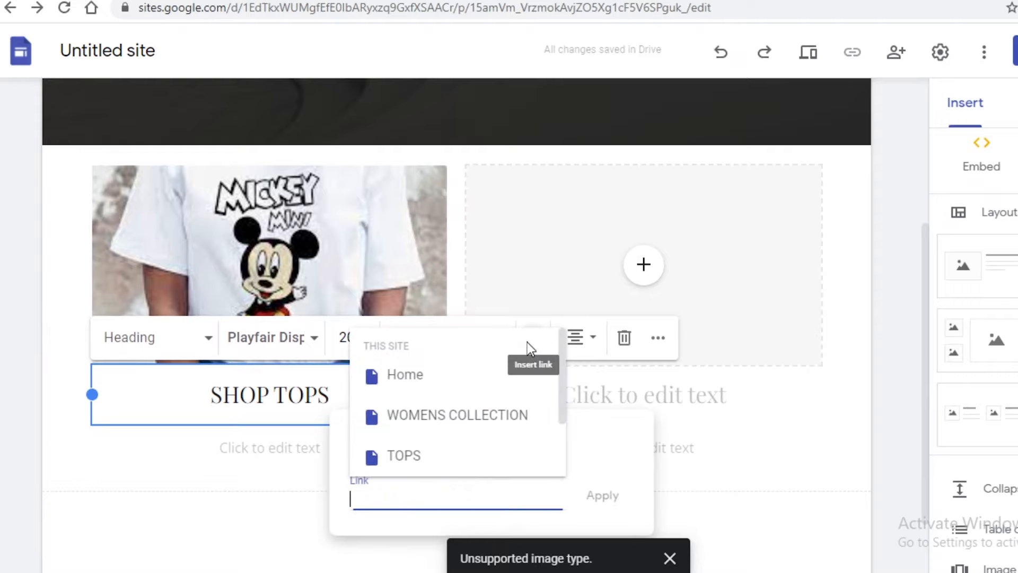
pyautogui.scroll(-2, 424, 432)
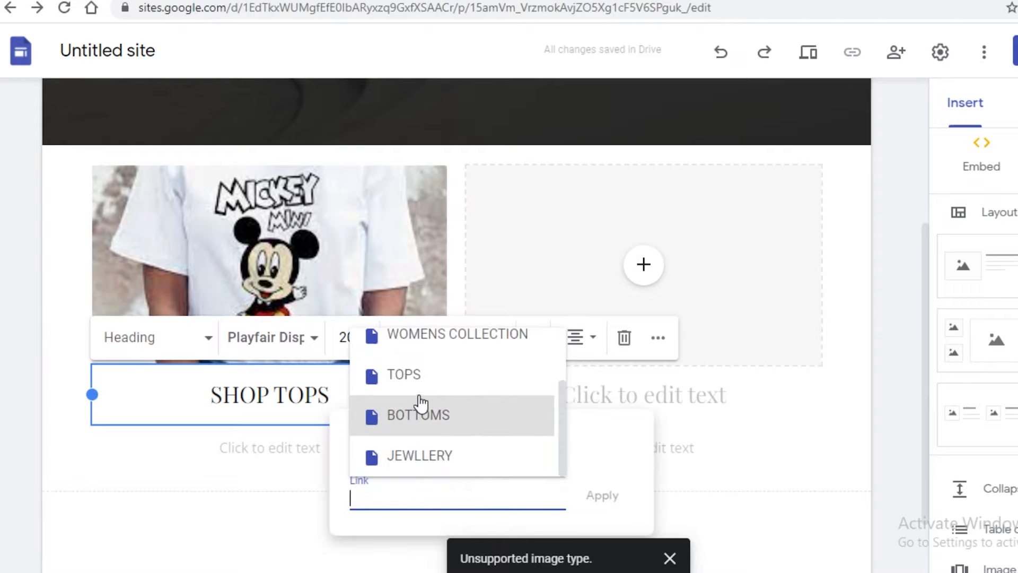
pyautogui.click(419, 375)
pyautogui.click(600, 497)
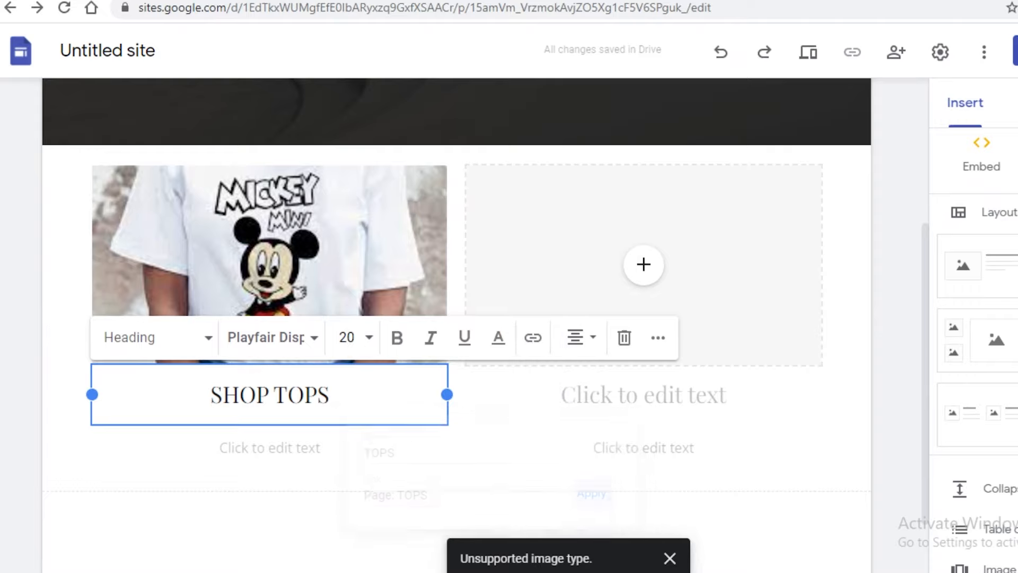
pyautogui.press('BackSpace')
pyautogui.press('BackSpace')
pyautogui.press('BackSpace')
pyautogui.press('BackSpace')
pyautogui.press('BackSpace')
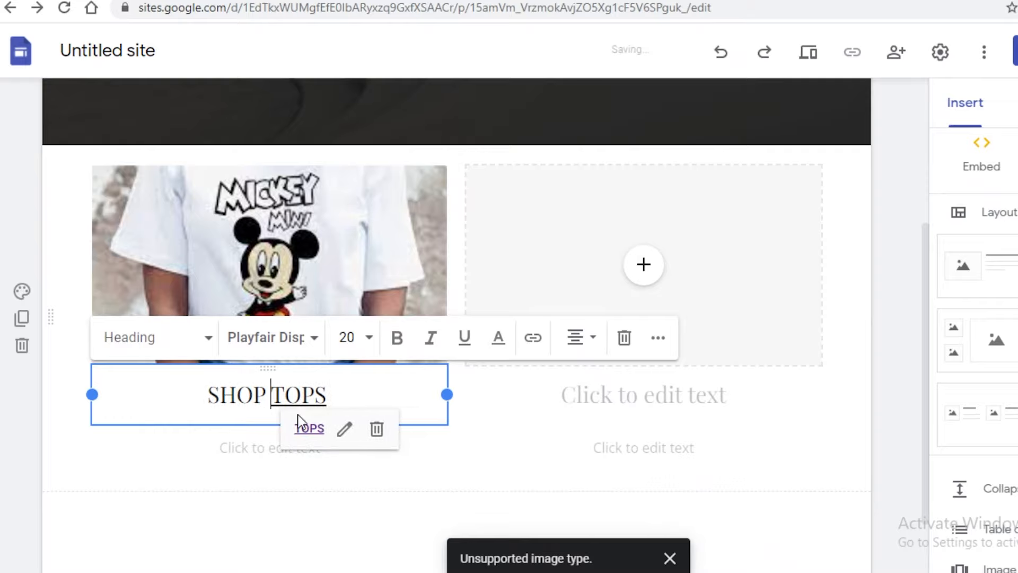
pyautogui.click(290, 432)
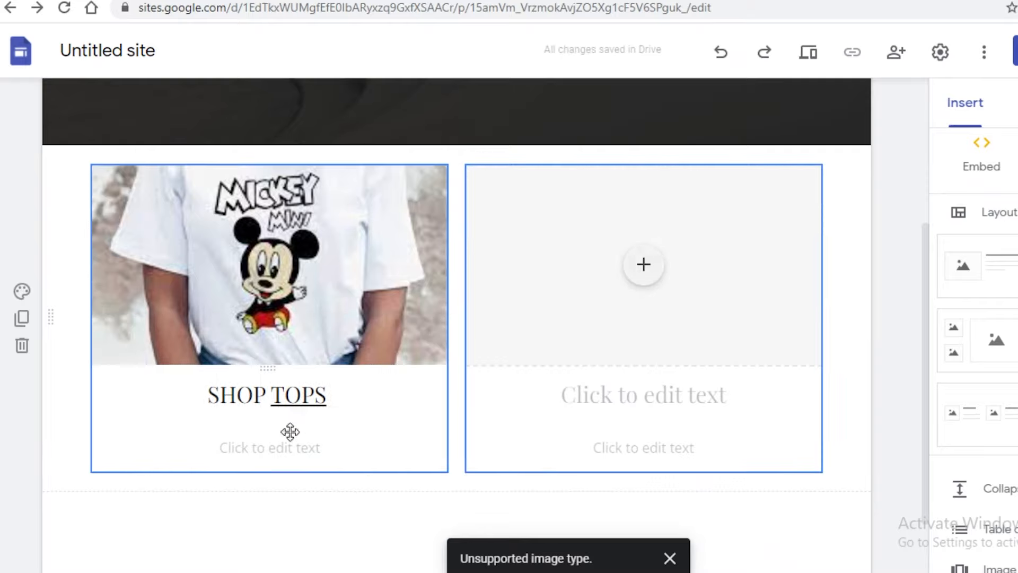
pyautogui.click(295, 393)
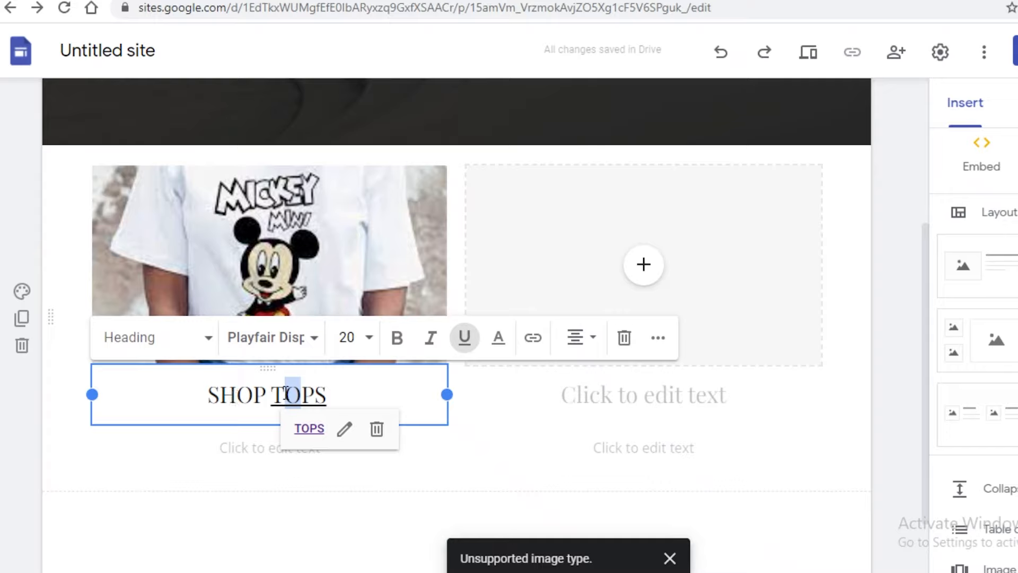
# - Upload the T-shirt image download (2) from the Downloads folder into the layout's second image placeholder
pyautogui.click(672, 252)
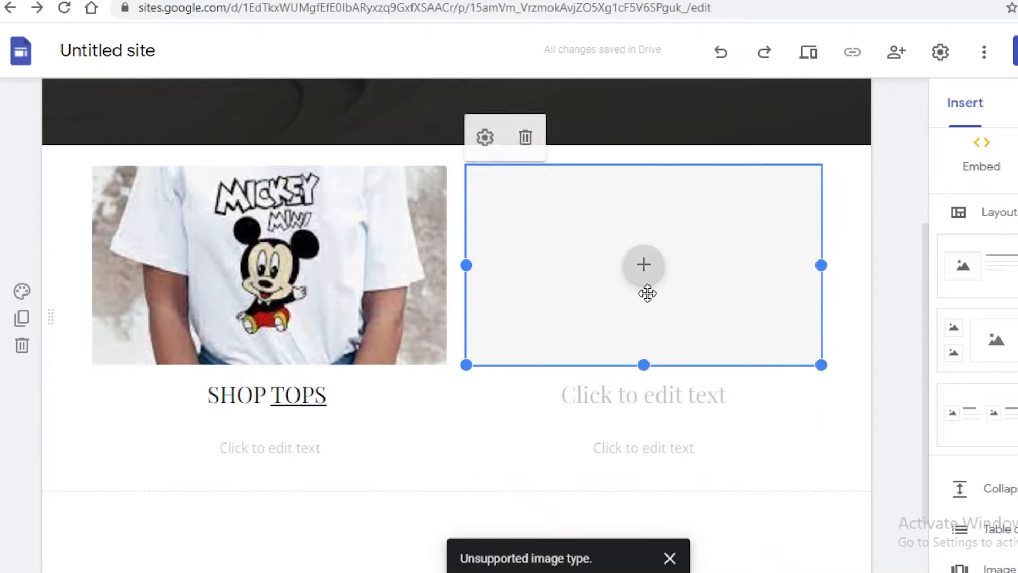
pyautogui.click(651, 276)
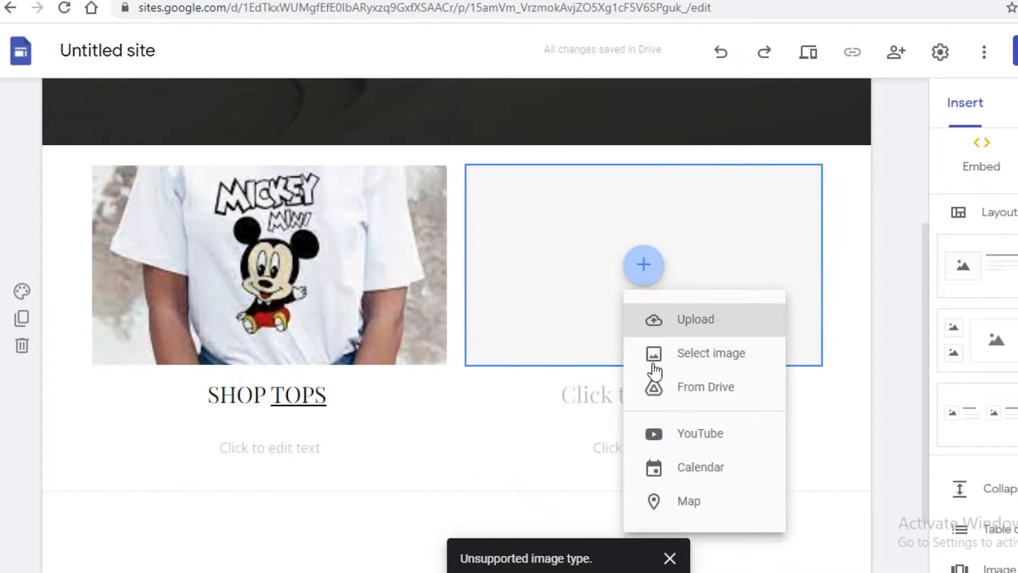
pyautogui.click(716, 327)
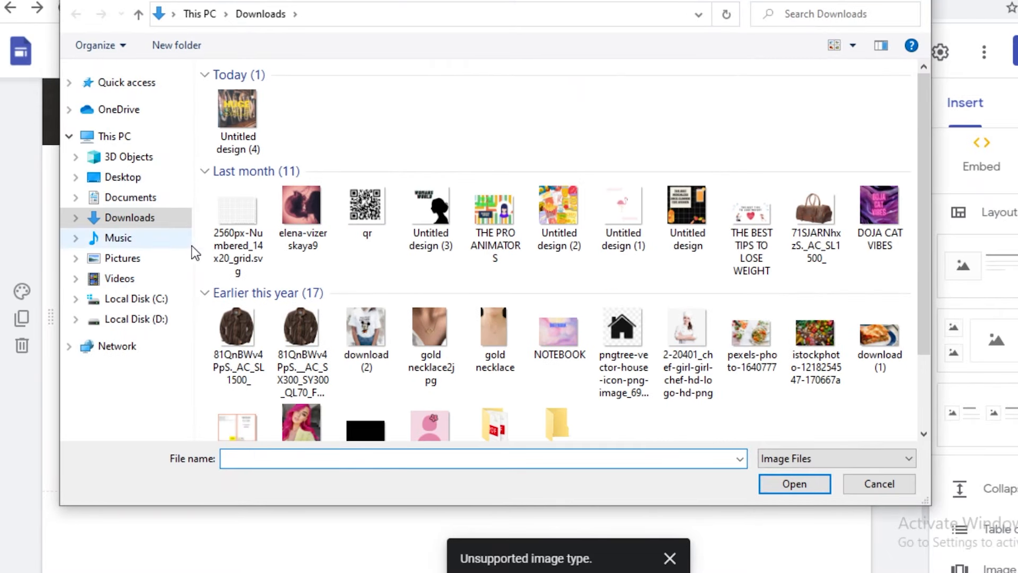
pyautogui.scroll(-1, 344, 295)
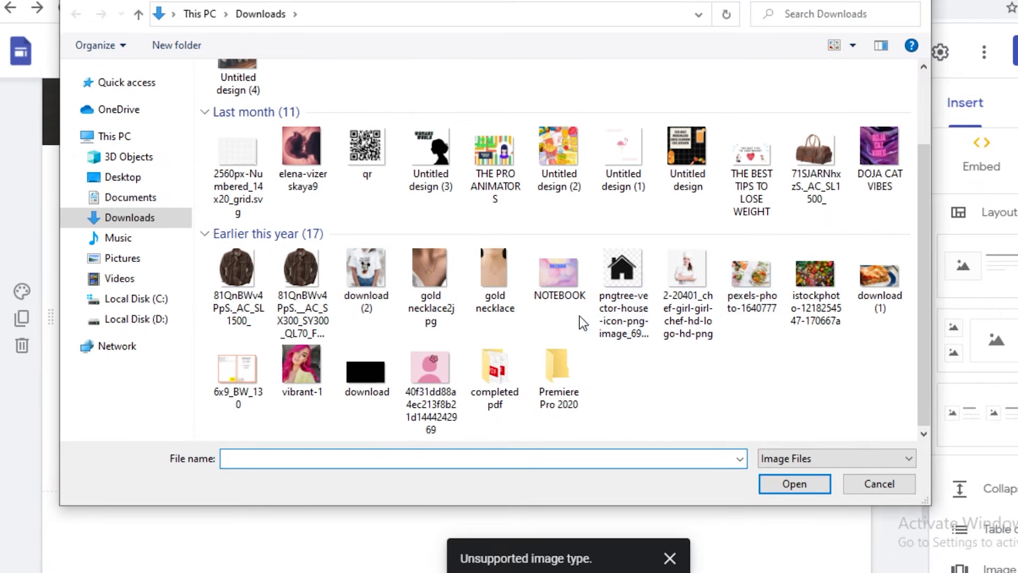
pyautogui.click(379, 271)
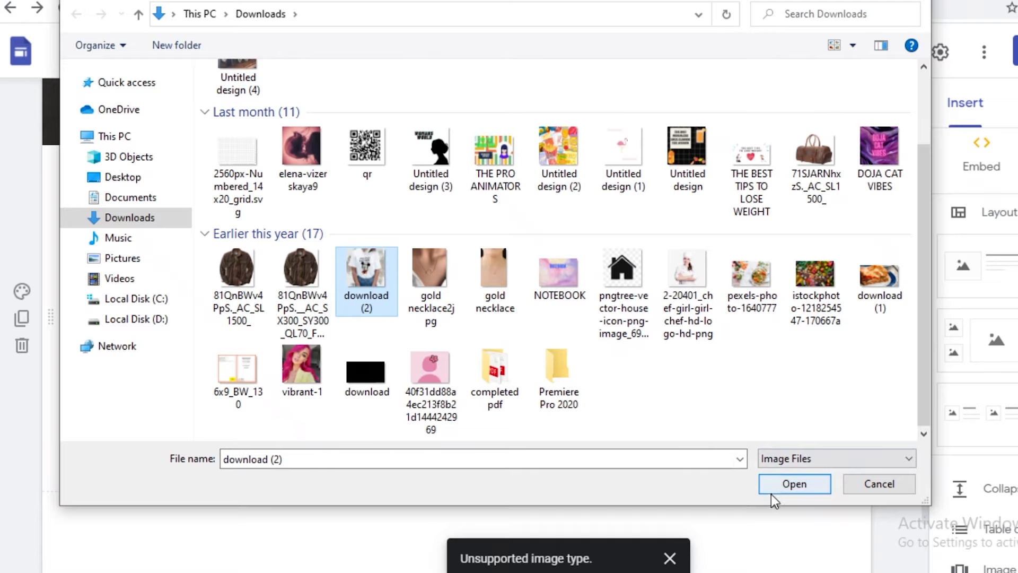
pyautogui.click(792, 484)
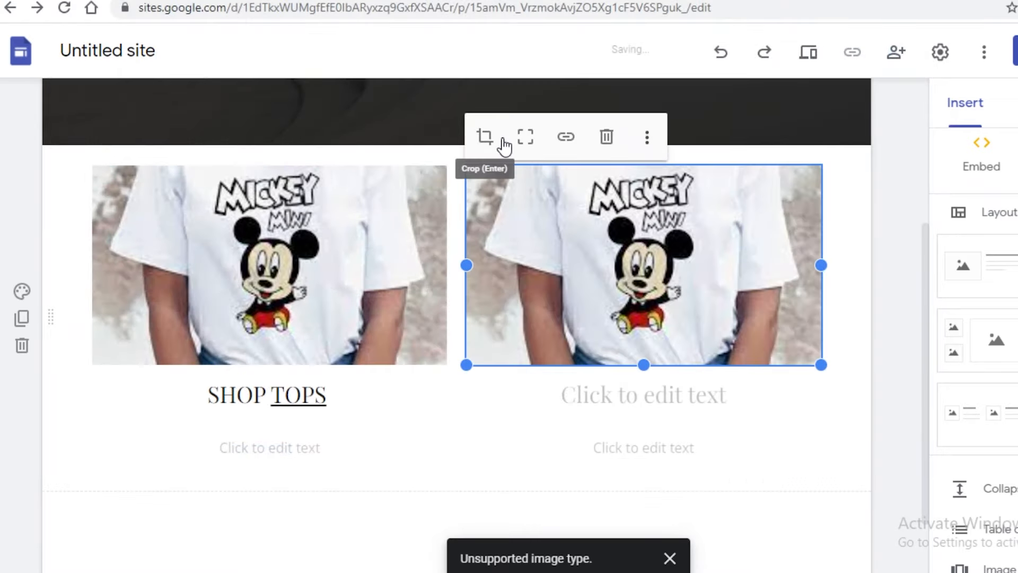
# - Crop the second T-shirt image by zooming in and repositioning it to frame the jeans
pyautogui.click(504, 141)
pyautogui.moveTo(499, 150); pyautogui.dragTo(646, 21)
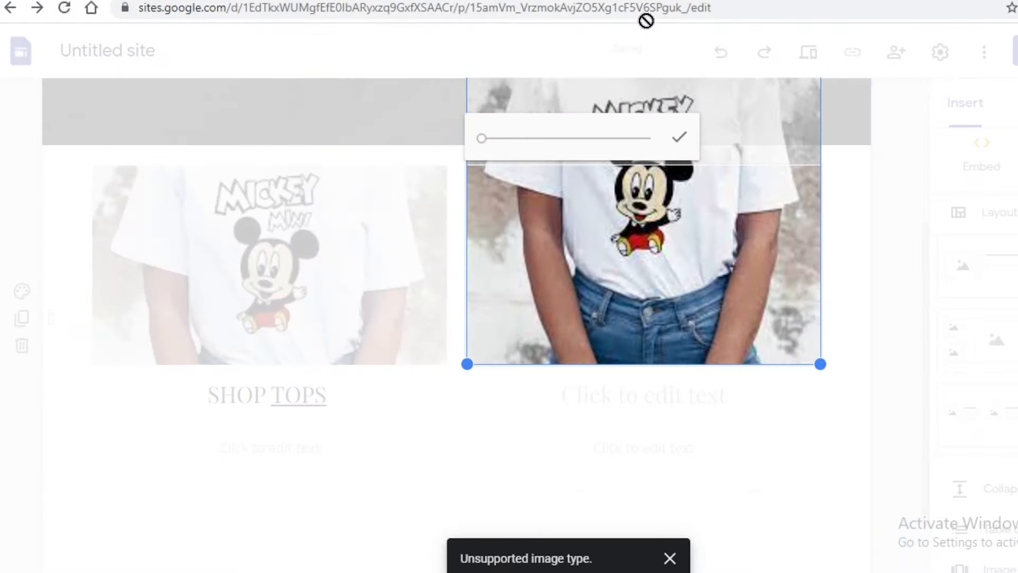
pyautogui.moveTo(481, 139); pyautogui.dragTo(663, 145)
pyautogui.click(677, 140)
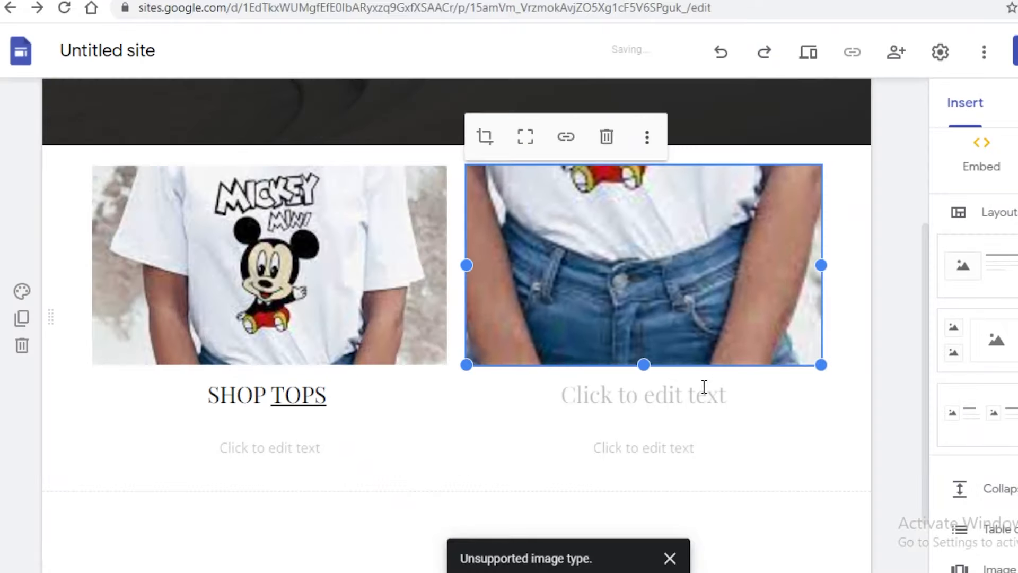
# - Insert a link to the BOTTOMS page as the heading below the jeans image
pyautogui.click(658, 393)
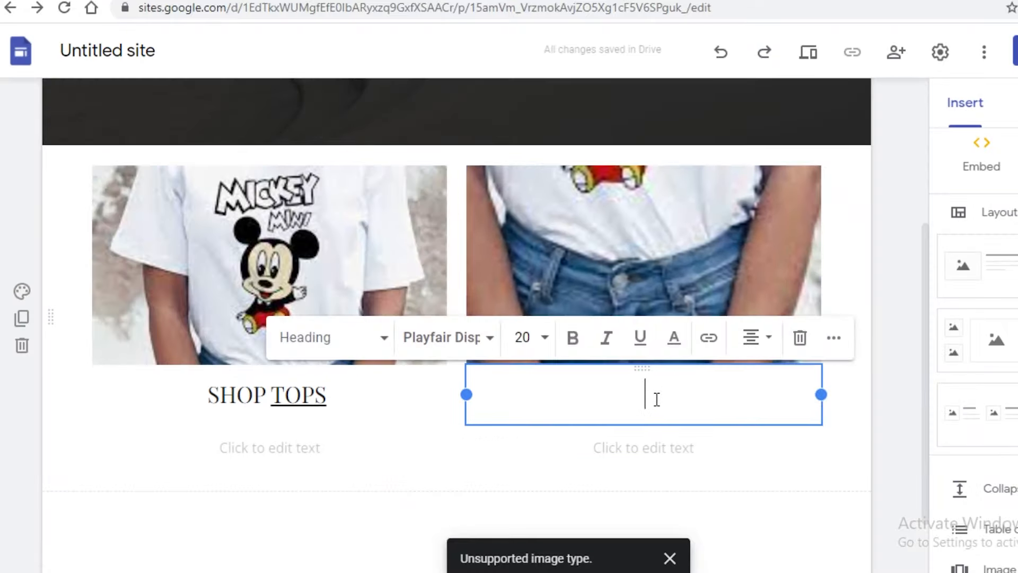
pyautogui.click(701, 334)
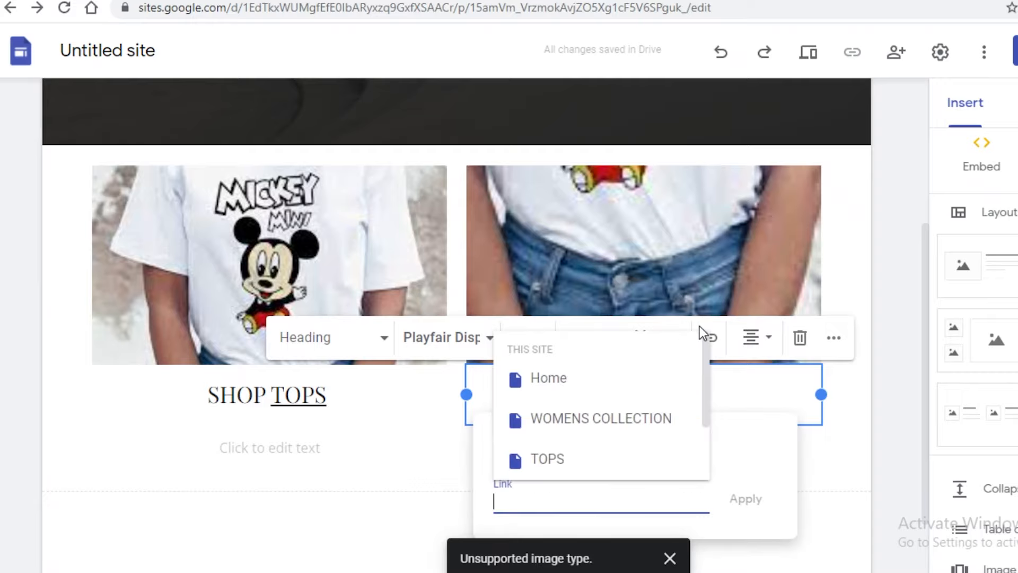
pyautogui.scroll(-1, 577, 424)
pyautogui.click(580, 424)
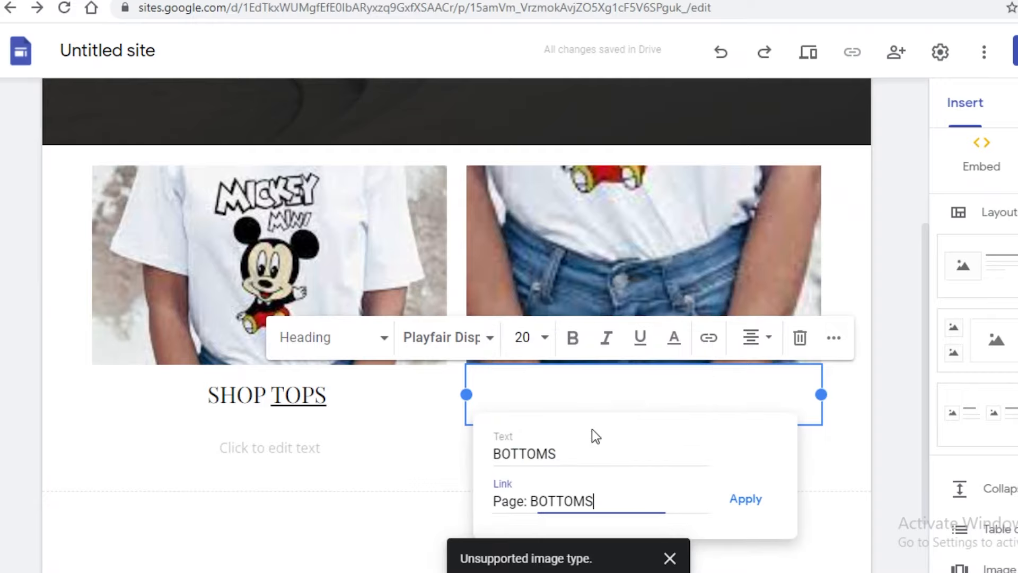
pyautogui.click(747, 498)
# - Delete the word SHOP from the heading below the T-shirt image, leaving the linked word TOPS
pyautogui.click(236, 395)
pyautogui.doubleClick(251, 399)
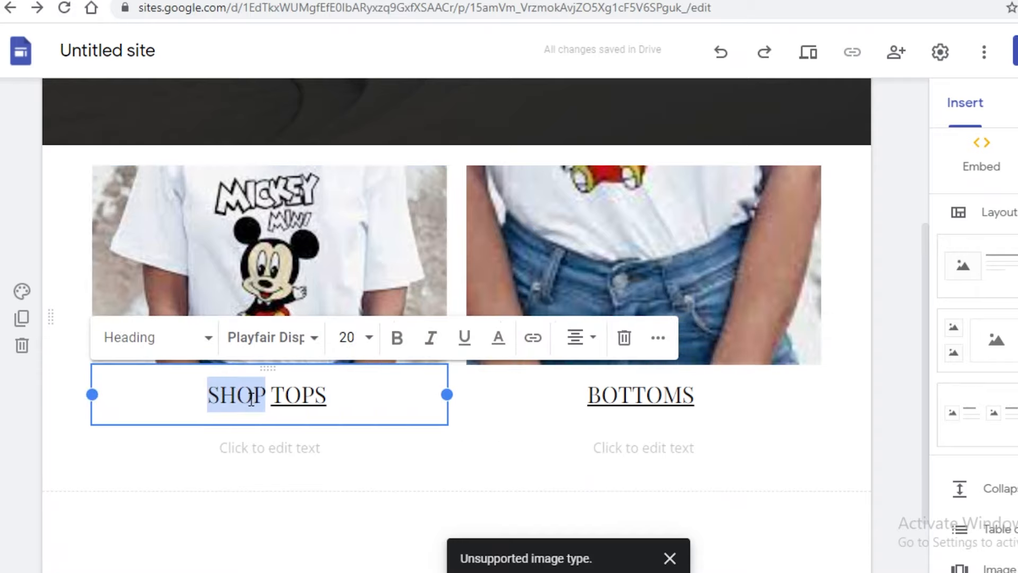
pyautogui.press('BackSpace')
pyautogui.click(477, 461)
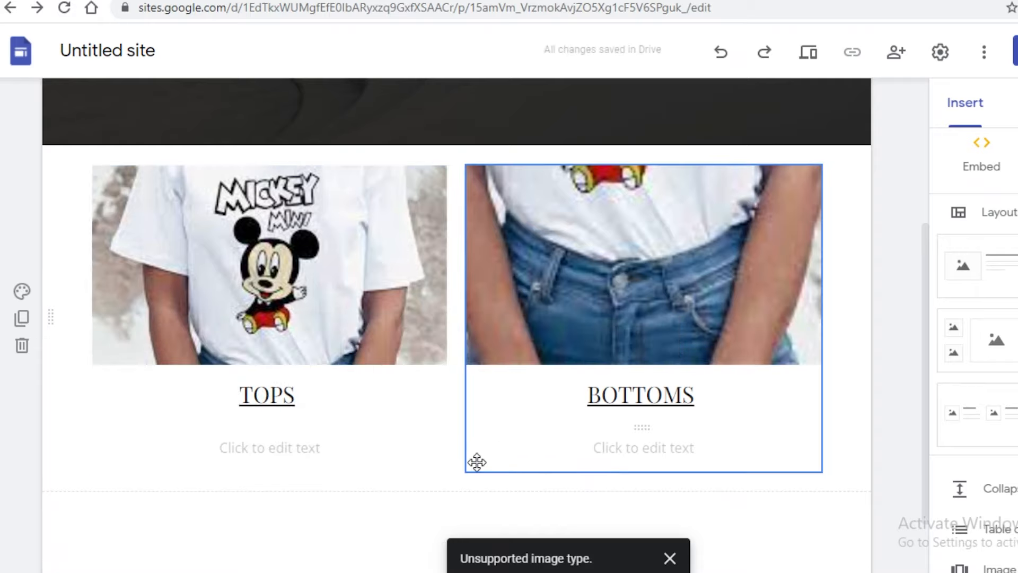
pyautogui.scroll(-2, 320, 415)
pyautogui.scroll(5, 443, 355)
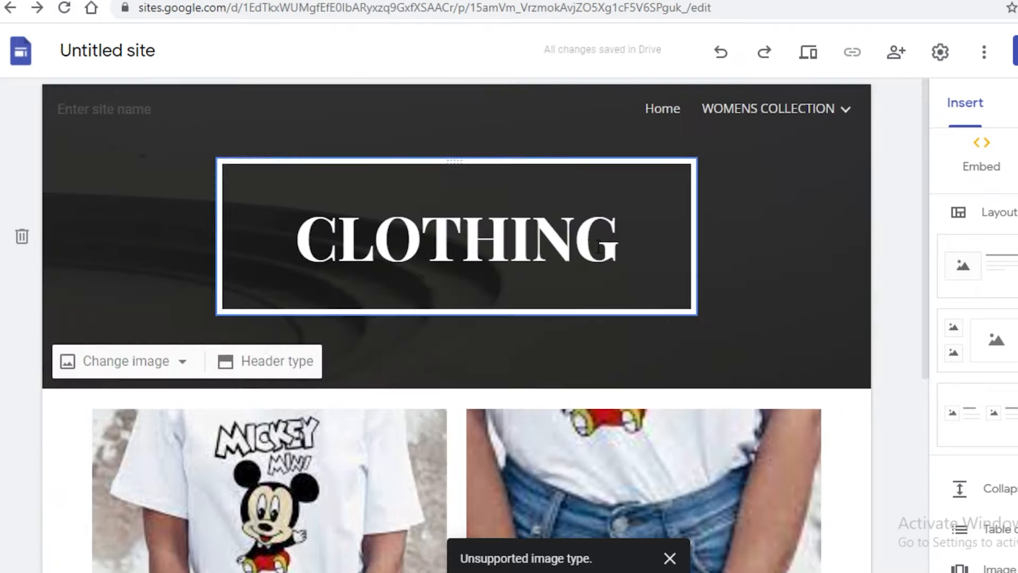
pyautogui.scroll(-5, 609, 297)
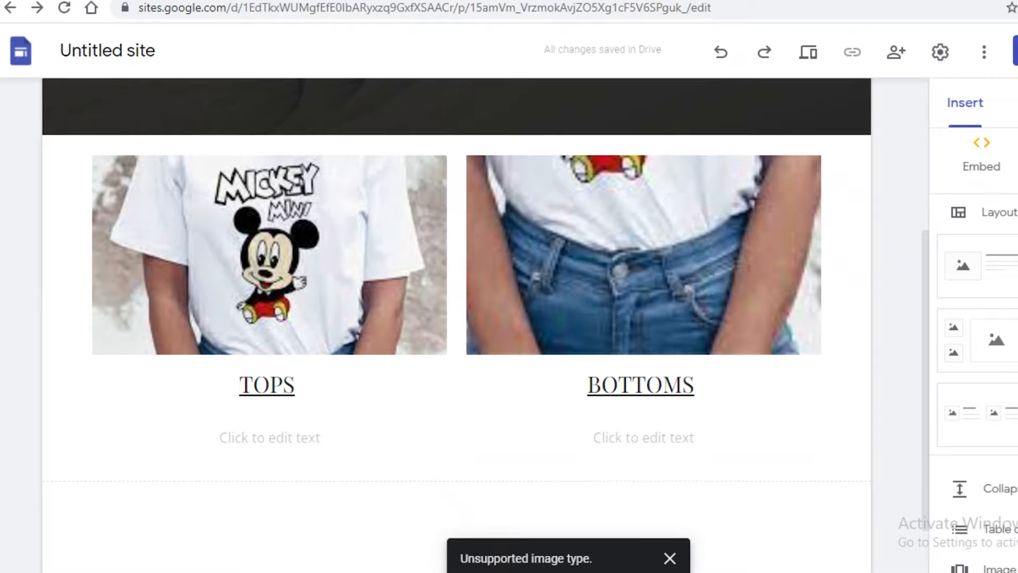
# - Open the TOPS page and change its header type to Title only
pyautogui.click(1013, 102)
pyautogui.doubleClick(970, 313)
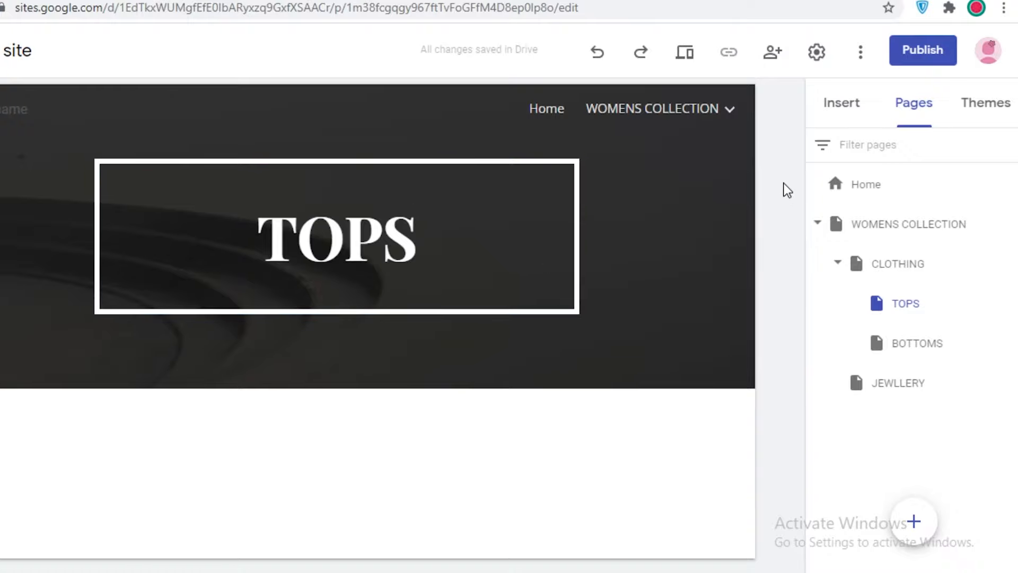
pyautogui.click(851, 108)
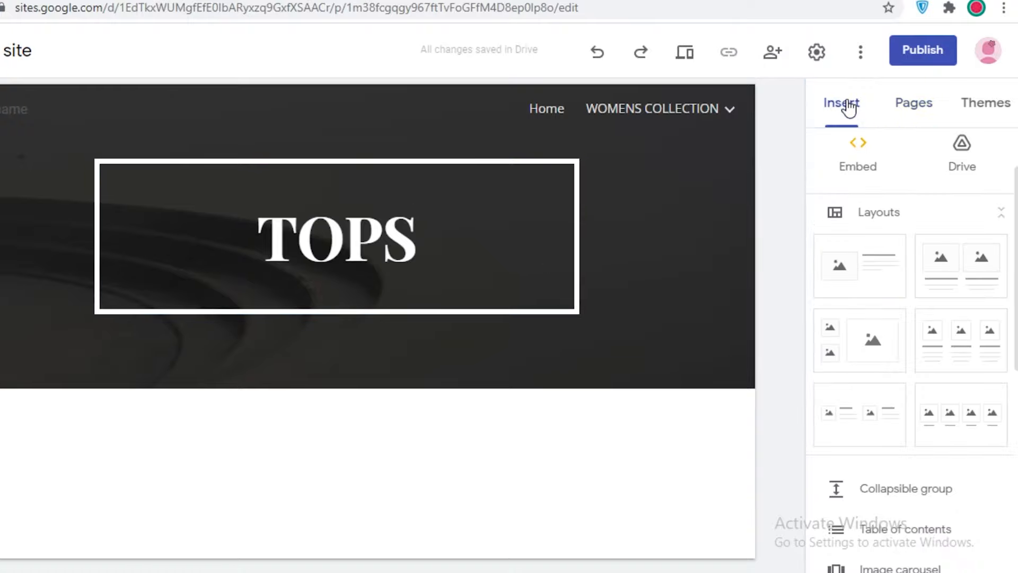
pyautogui.scroll(1, 869, 258)
pyautogui.scroll(-5, 859, 302)
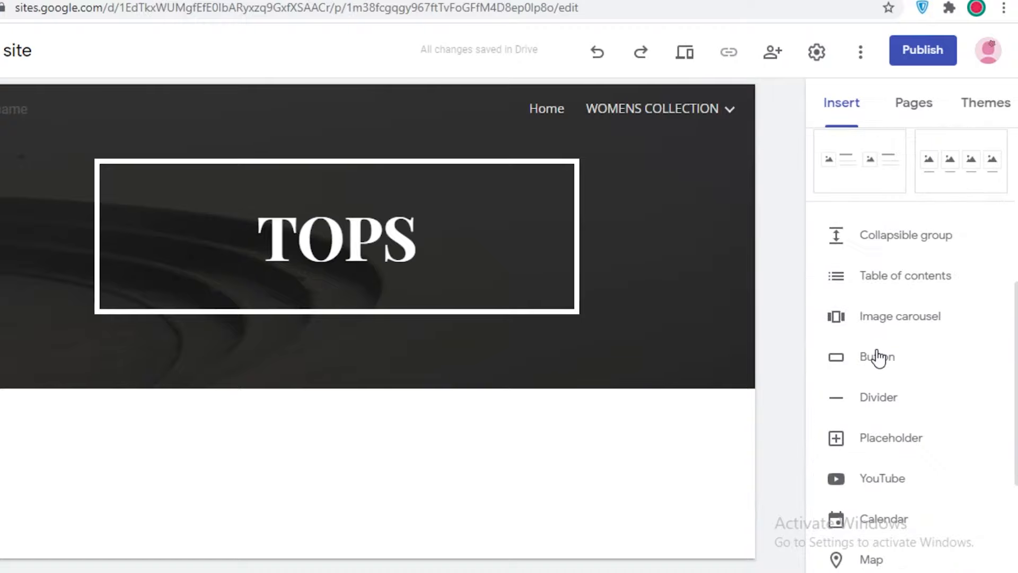
pyautogui.scroll(5, 877, 357)
pyautogui.scroll(-4, 941, 298)
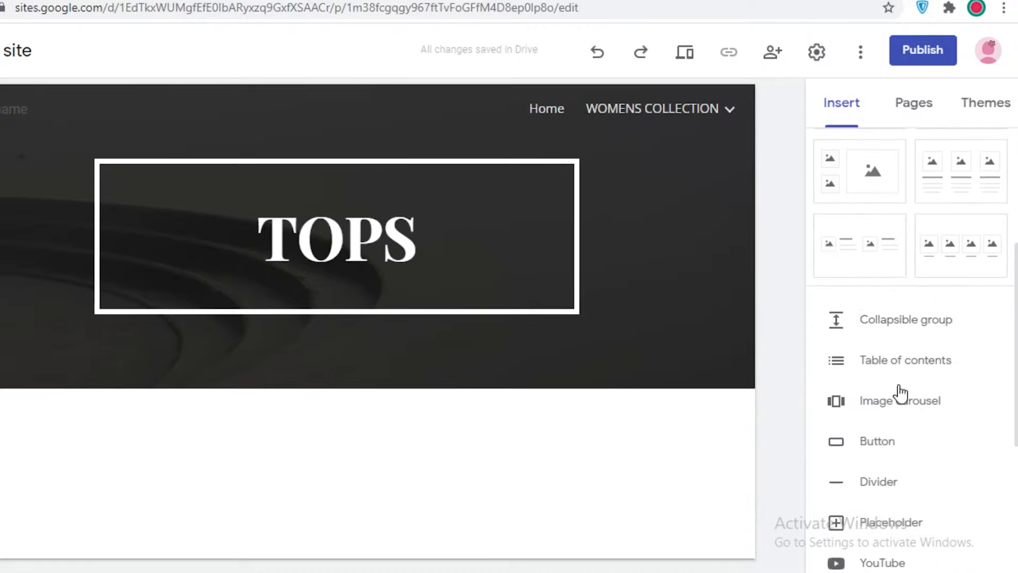
pyautogui.scroll(5, 880, 397)
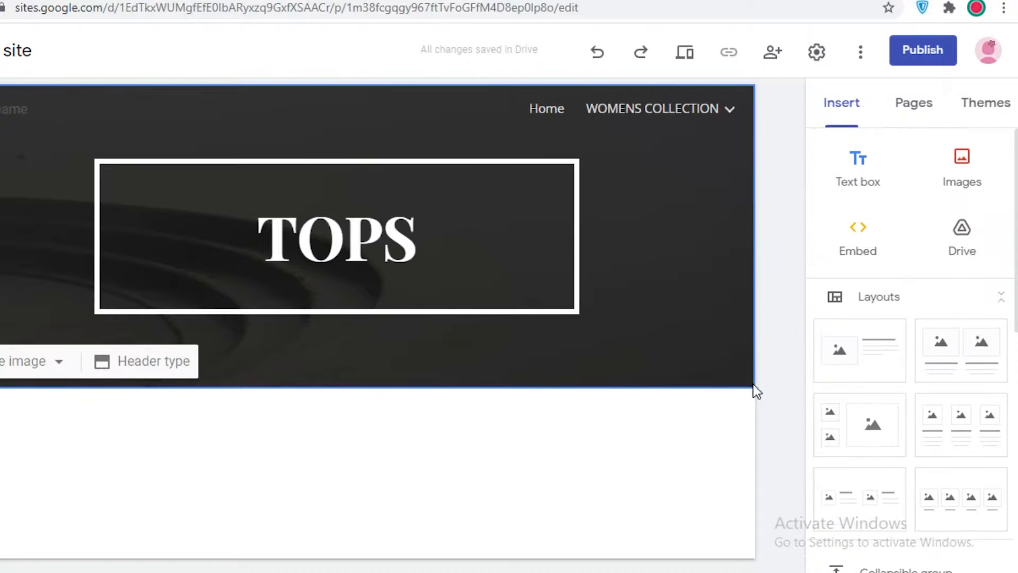
pyautogui.click(141, 364)
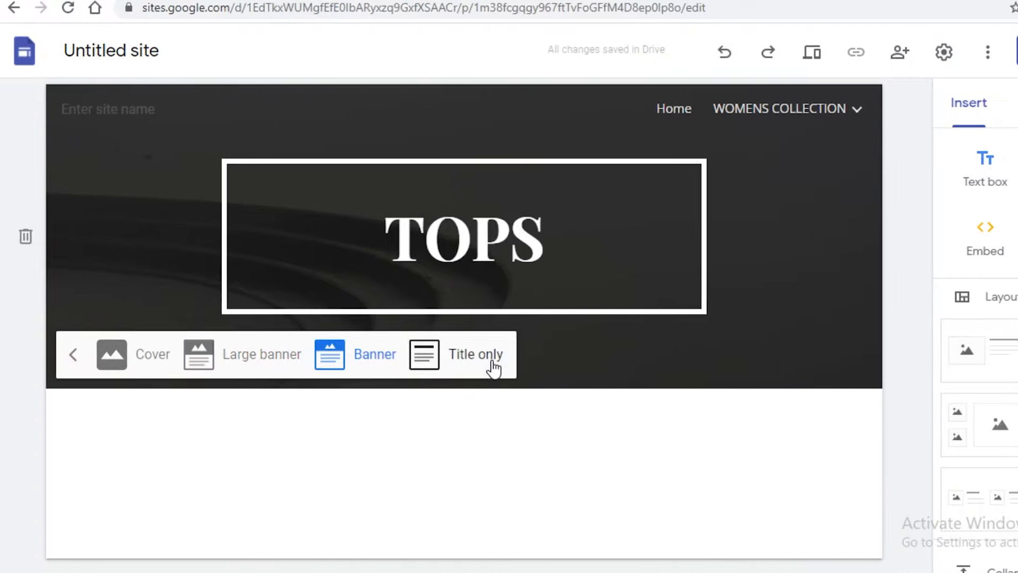
pyautogui.click(492, 363)
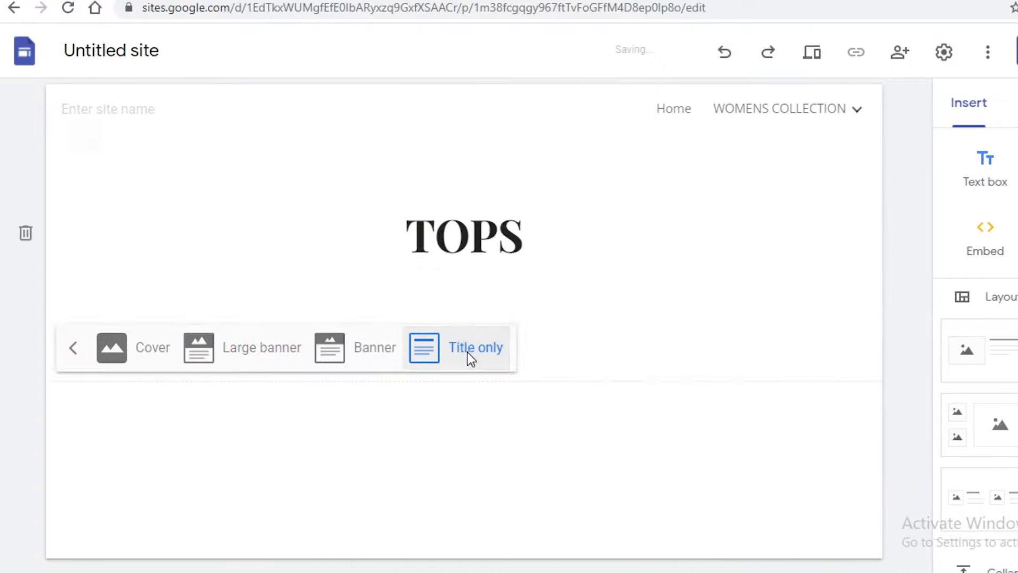
pyautogui.click(747, 304)
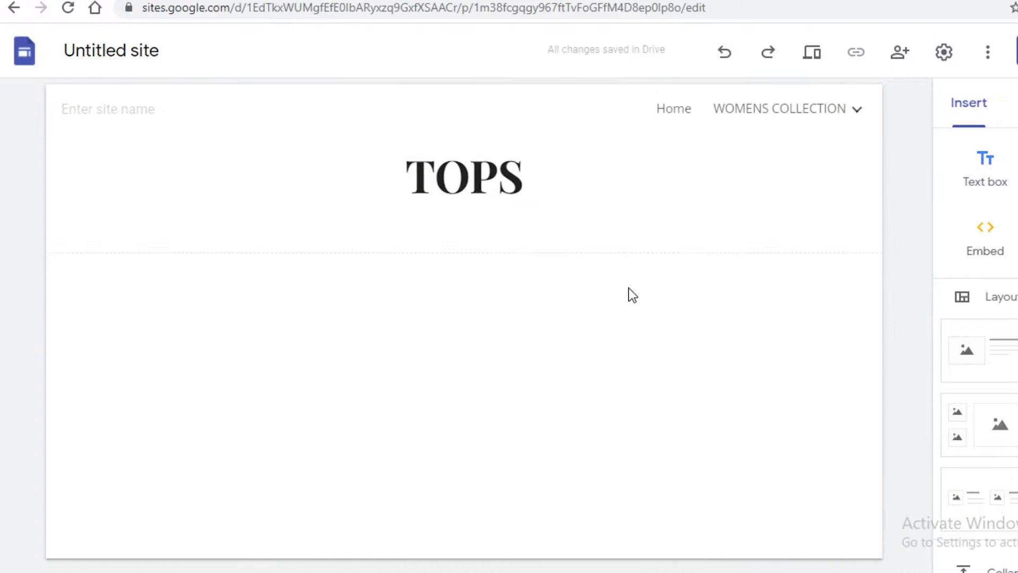
# - Insert the layout with four captioned images and fill its first placeholder with the checkered top photo from a Google image search for TOPS
pyautogui.moveTo(965, 416); pyautogui.dragTo(159, 324)
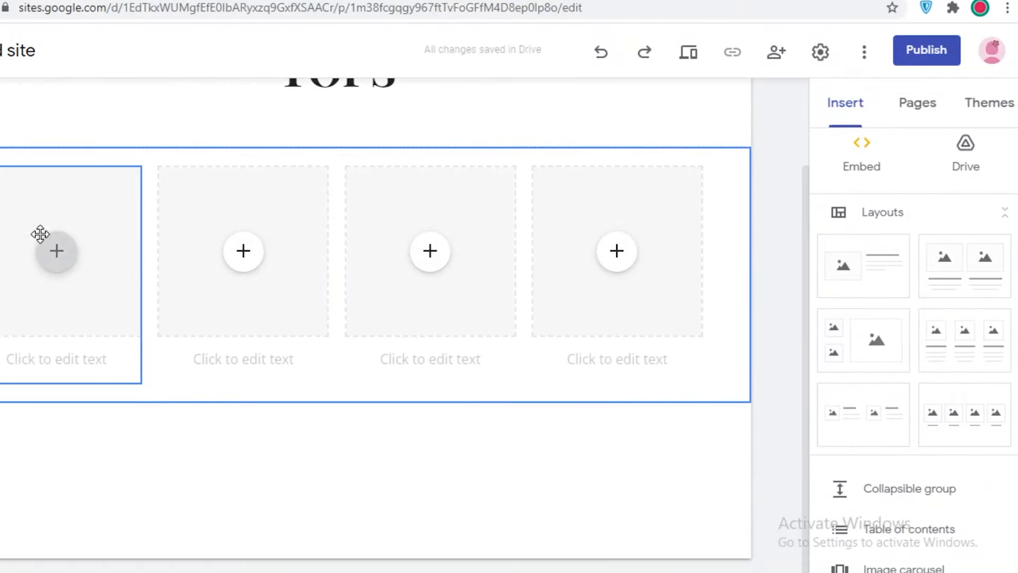
pyautogui.click(48, 259)
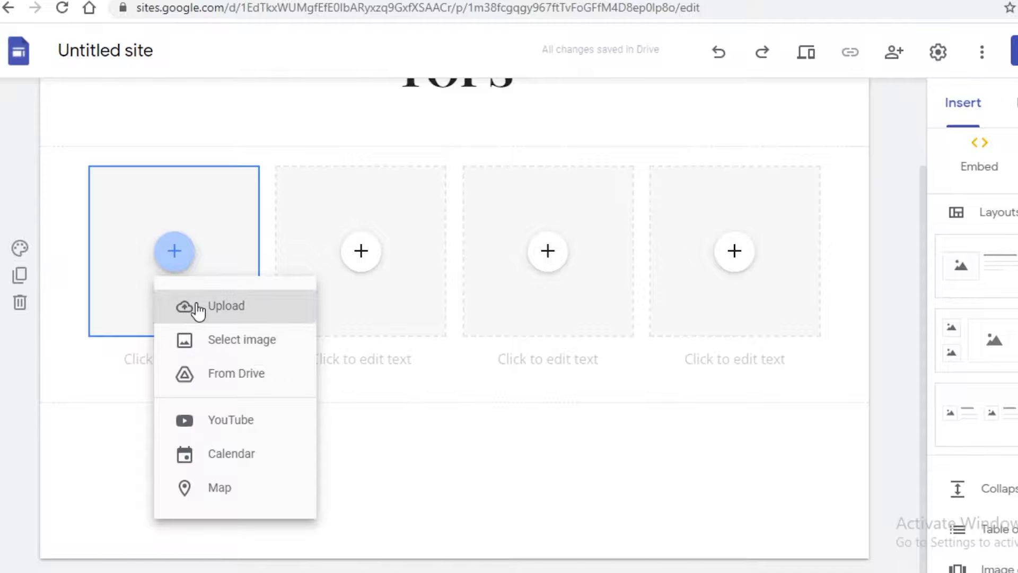
pyautogui.click(196, 333)
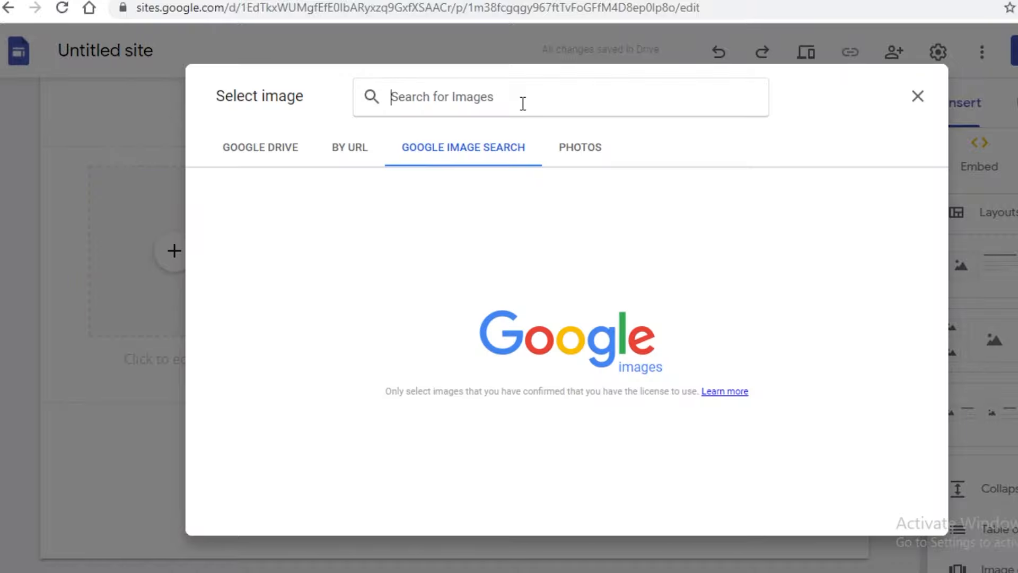
pyautogui.write('TOPS')
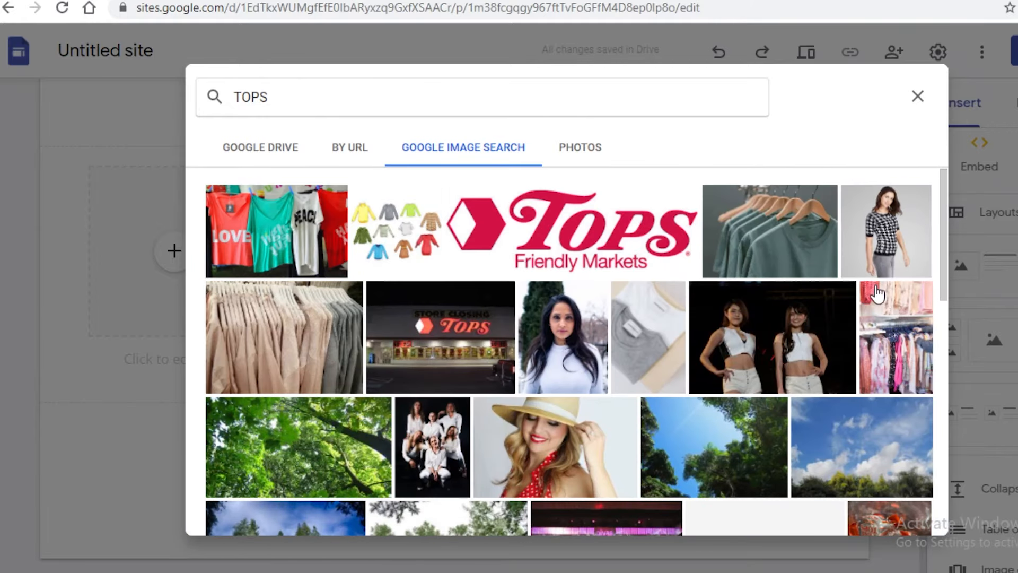
pyautogui.click(885, 231)
pyautogui.click(899, 514)
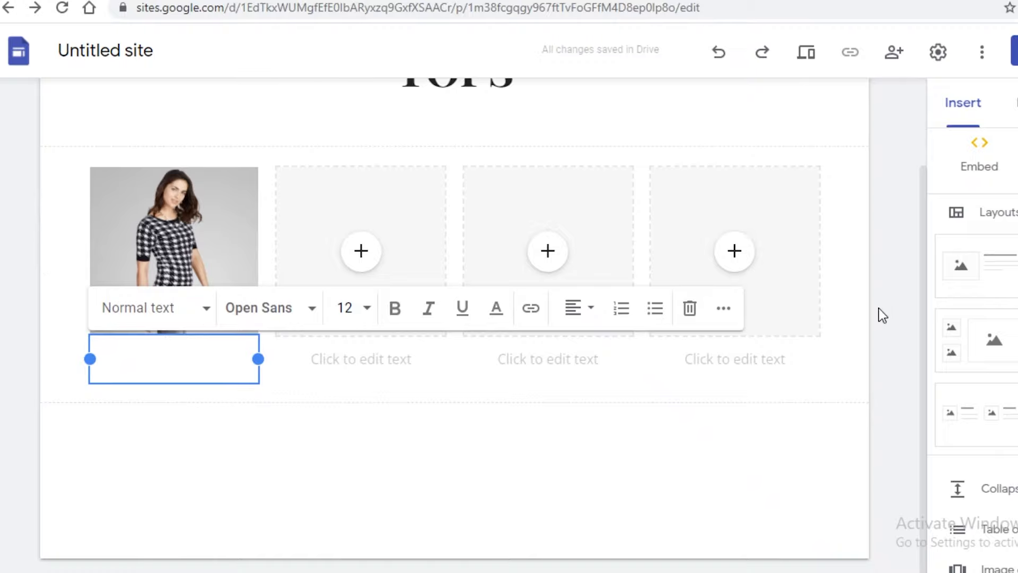
# - Enter CHECKERED SHIRT as the caption below the first image
pyautogui.click(875, 288)
pyautogui.moveTo(233, 361); pyautogui.dragTo(177, 356)
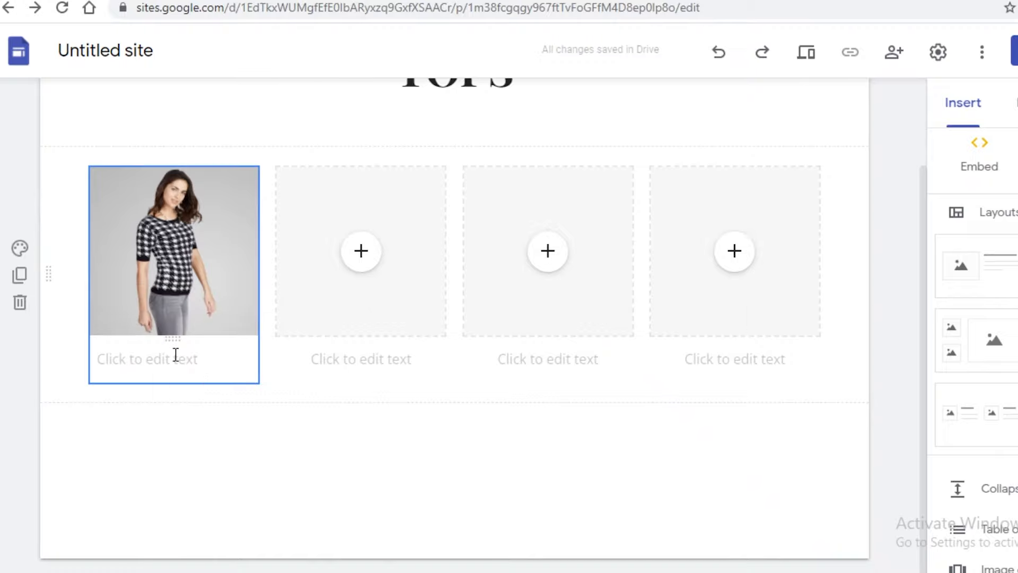
pyautogui.click(175, 354)
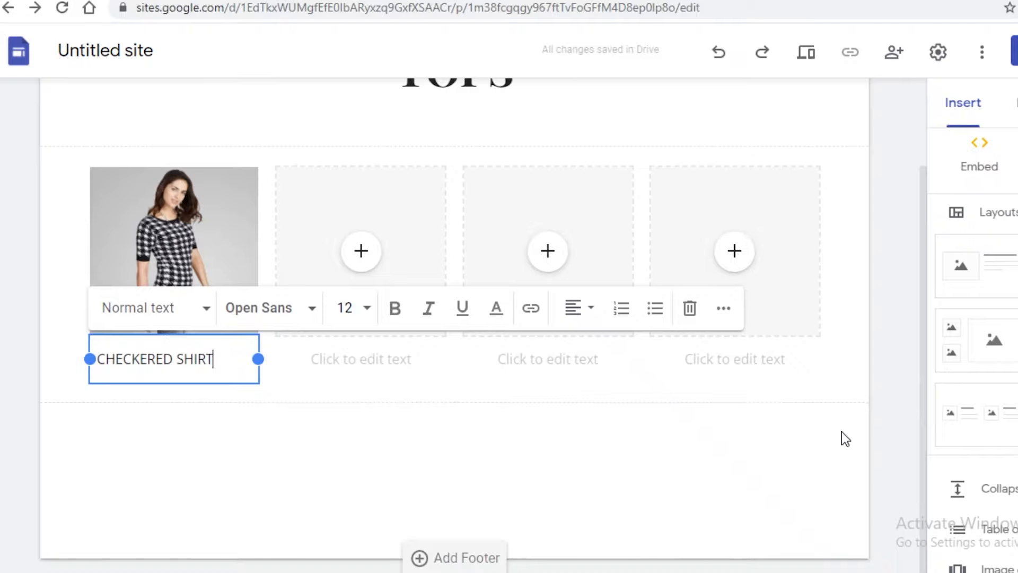
pyautogui.click(903, 394)
pyautogui.scroll(-3, 984, 565)
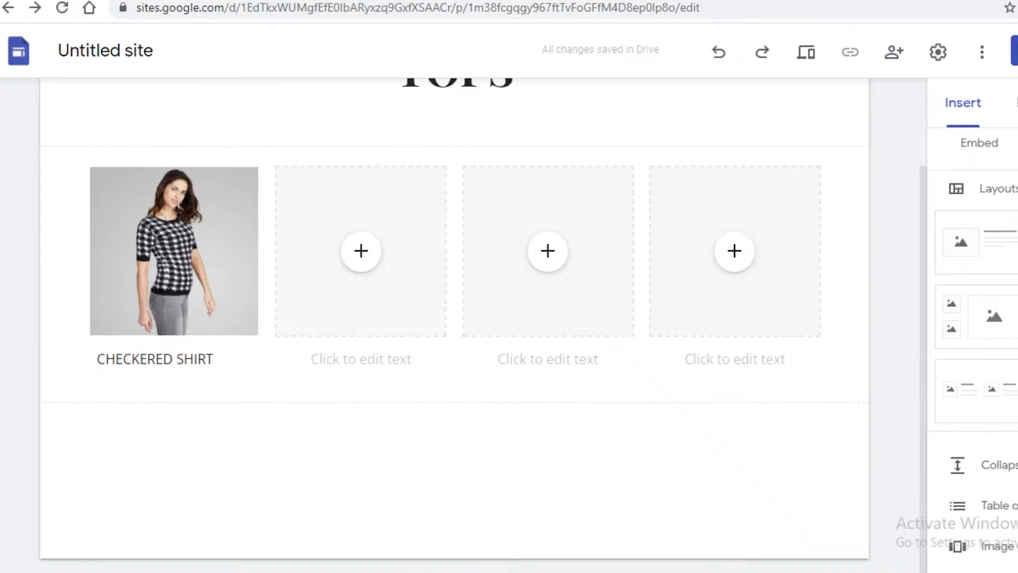
pyautogui.click(999, 530)
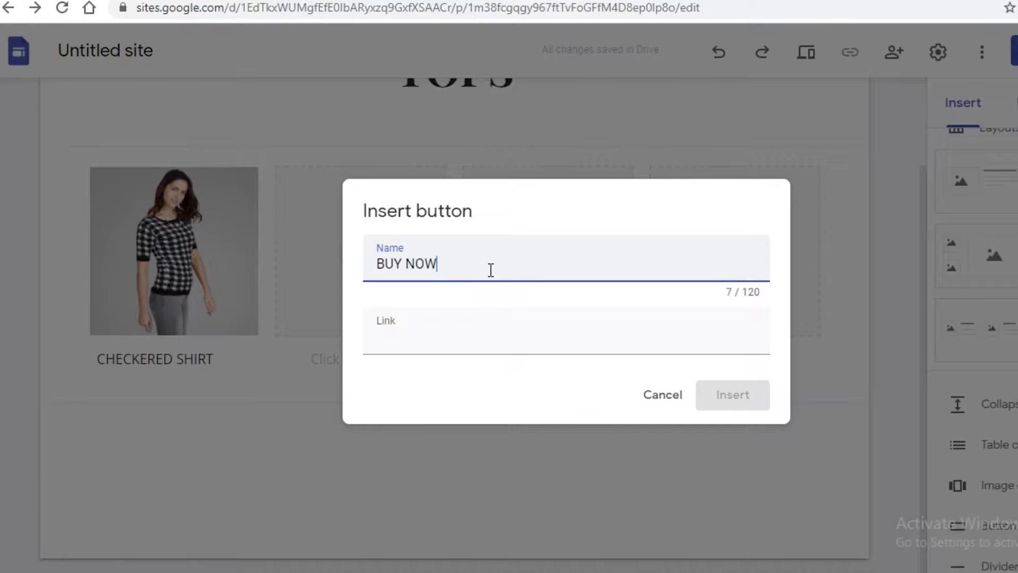
pyautogui.click(402, 324)
pyautogui.scroll(-3, 461, 411)
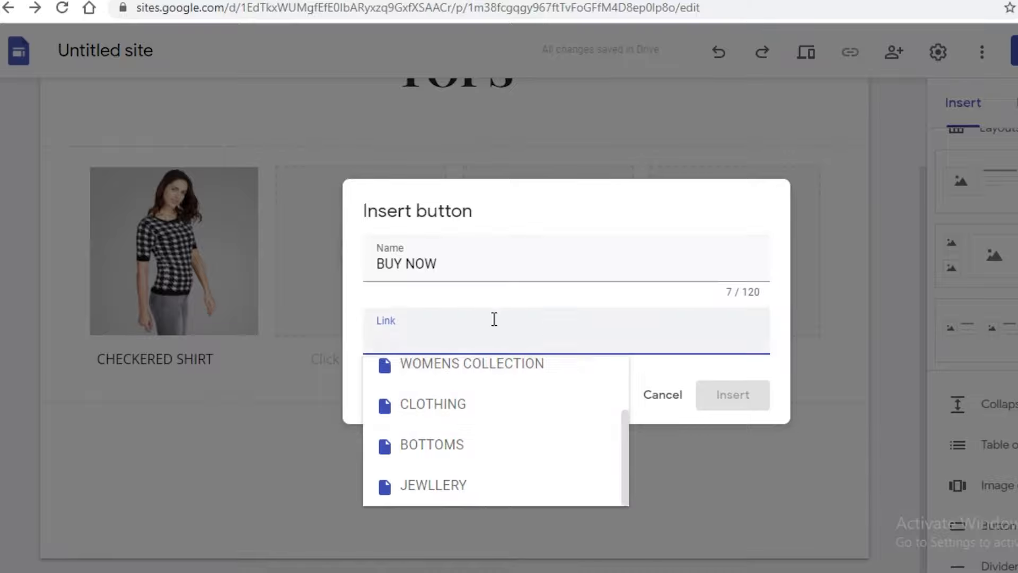
pyautogui.click(493, 266)
pyautogui.click(455, 322)
pyautogui.click(663, 395)
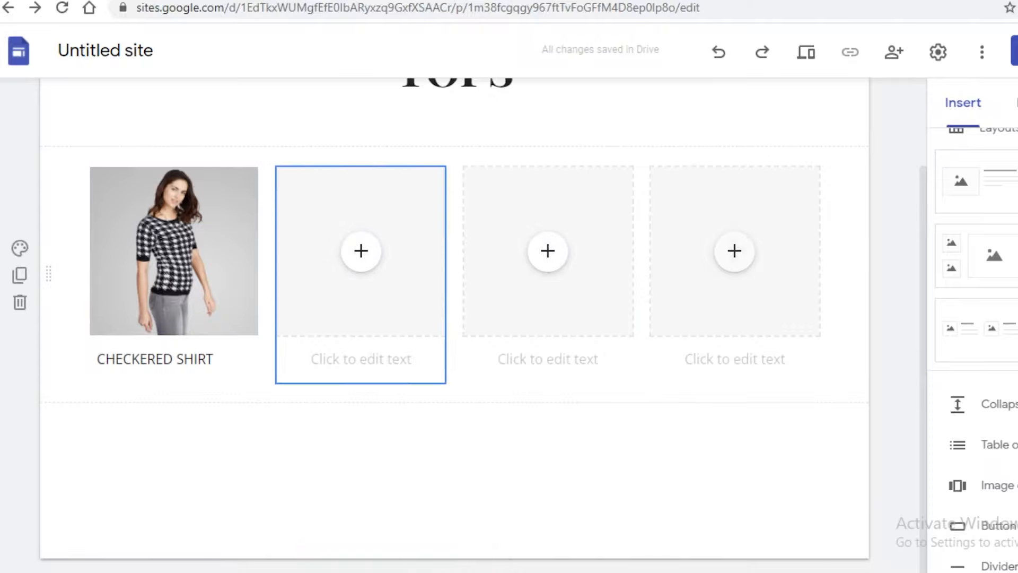
pyautogui.click(183, 370)
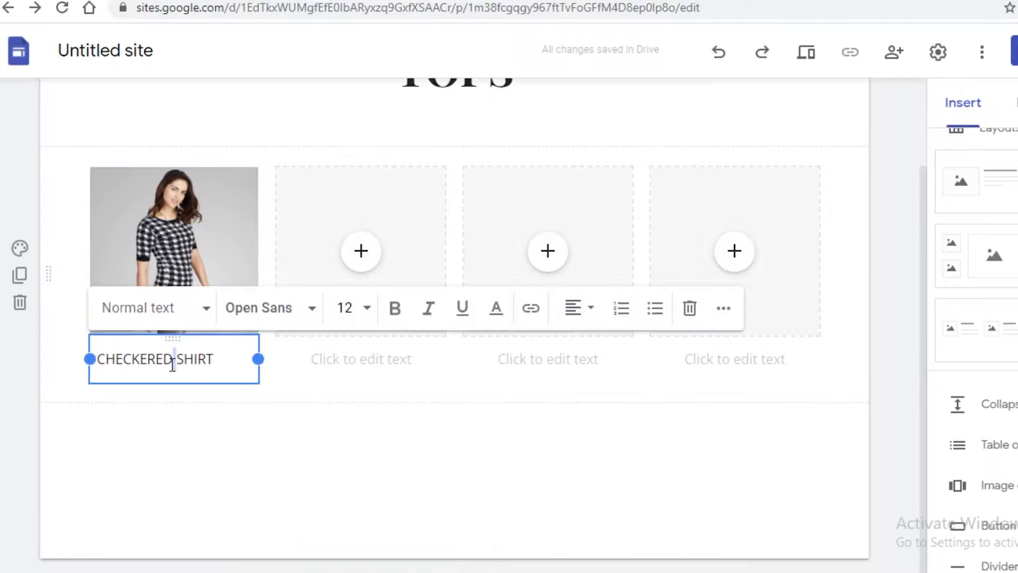
pyautogui.click(530, 308)
pyautogui.click(559, 121)
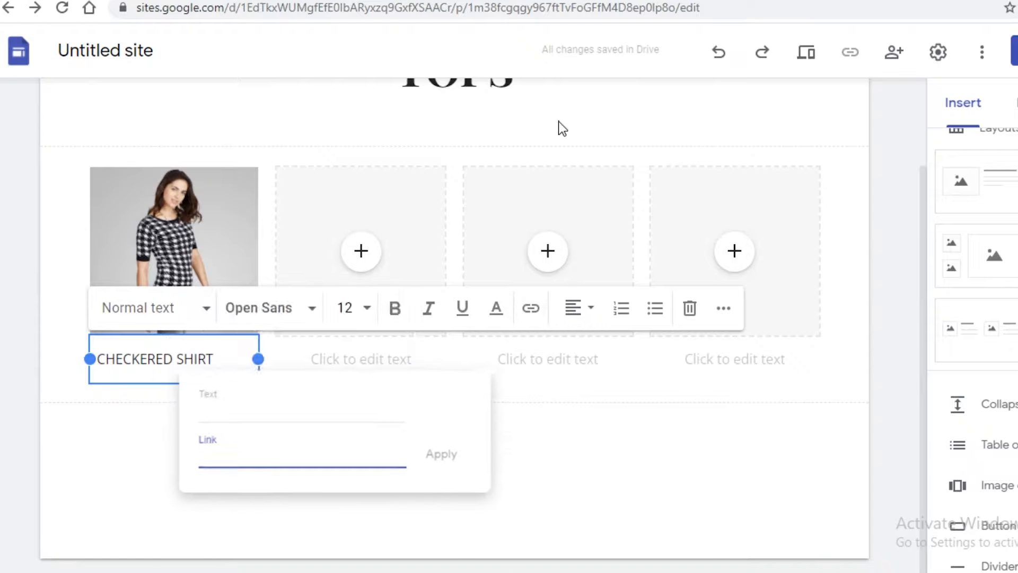
pyautogui.scroll(2, 217, 323)
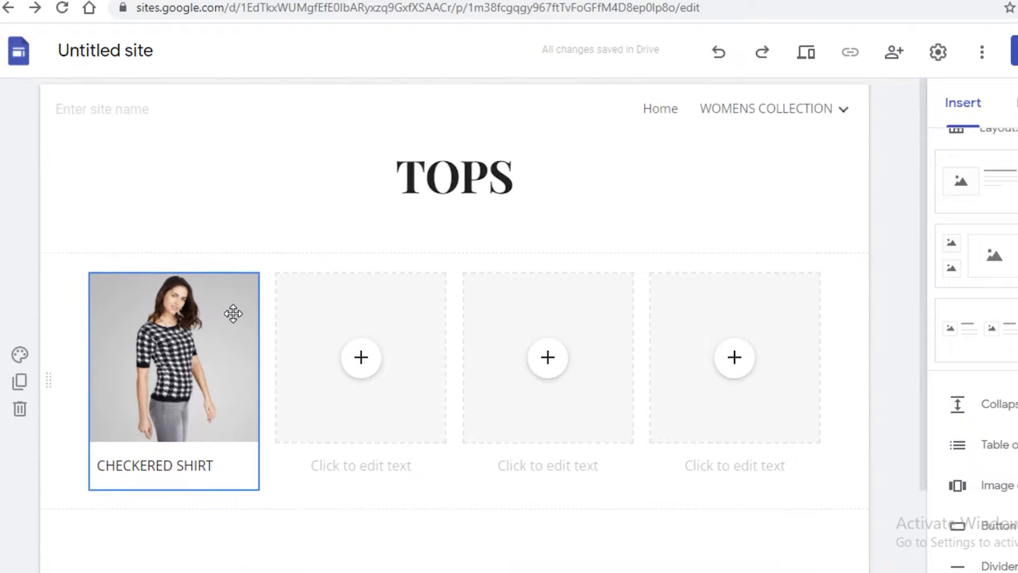
# - Return to the Sites home page and look through the recent sites
pyautogui.click(92, 51)
pyautogui.click(8, 62)
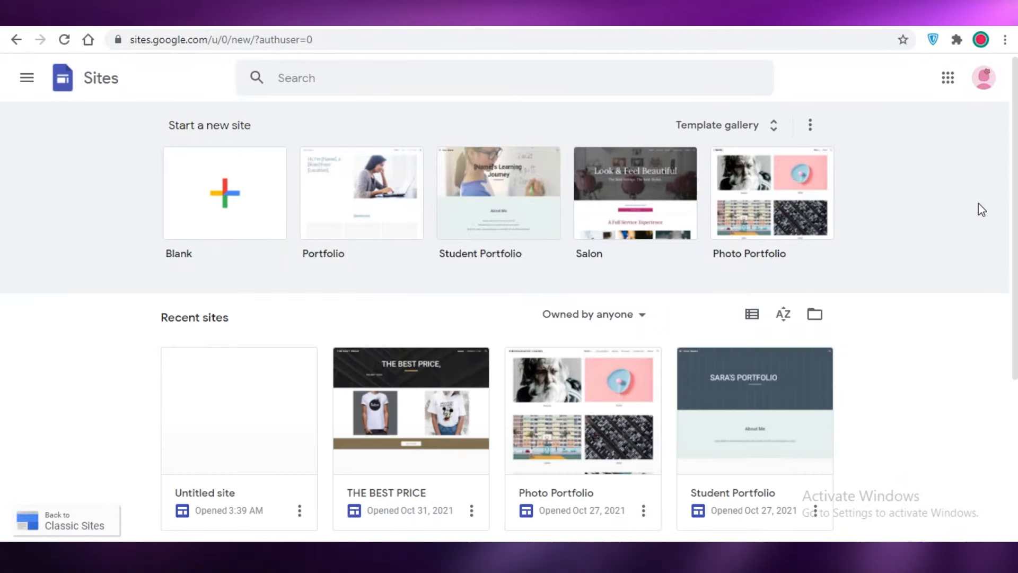
pyautogui.scroll(-5, 147, 334)
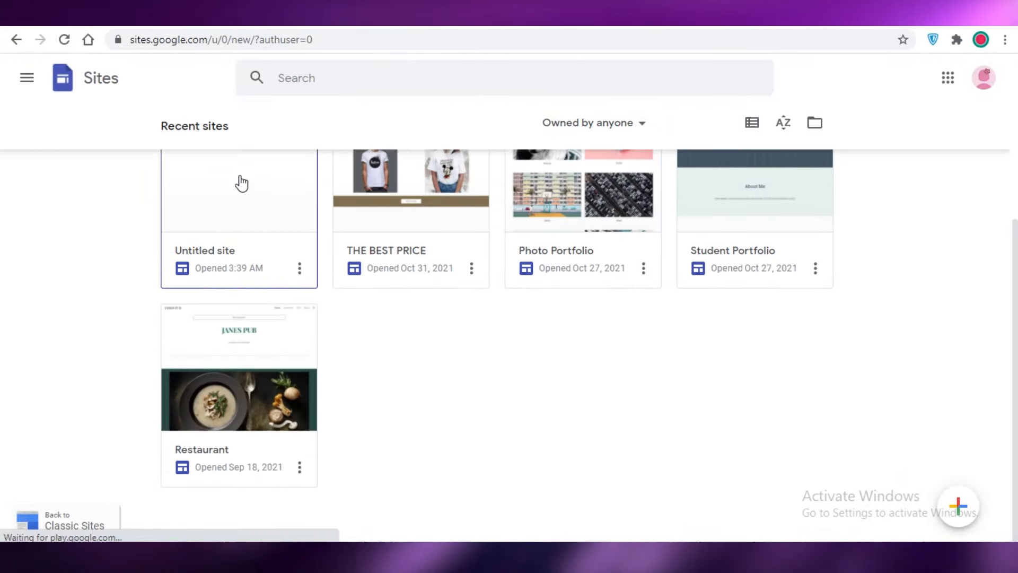